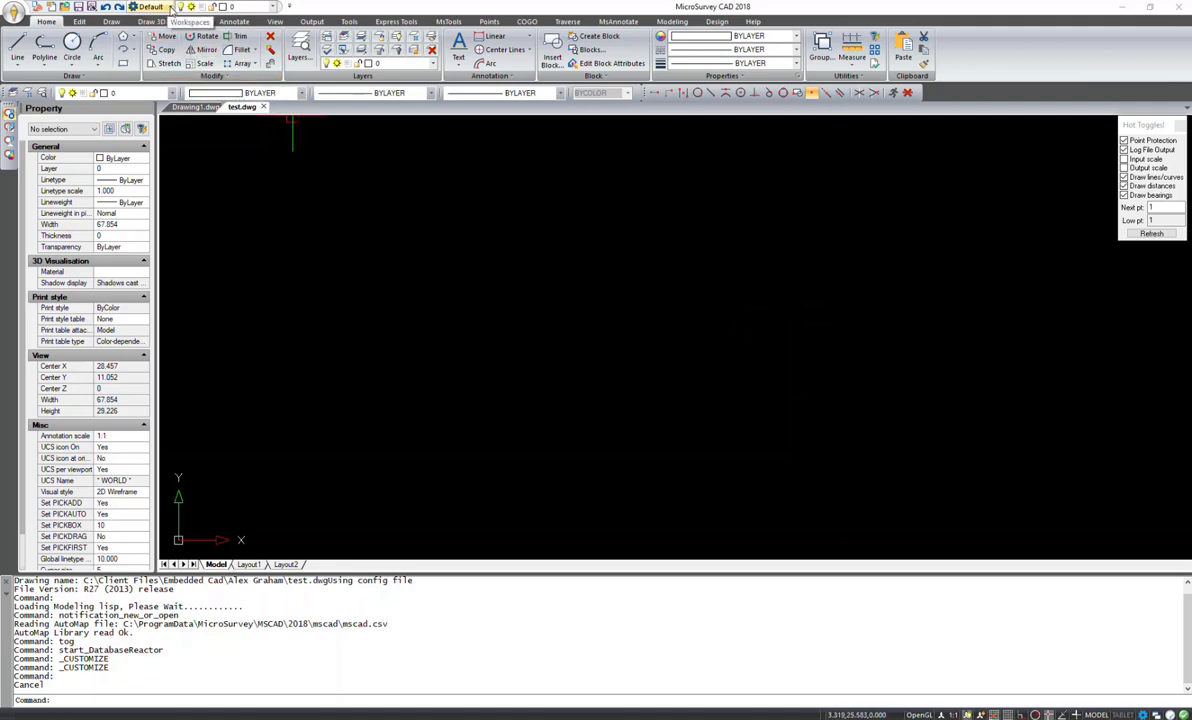
- Open user interface customization for transferring content between files, and expand the ICAD group in both the current and the new customization file
left_click(170, 8)
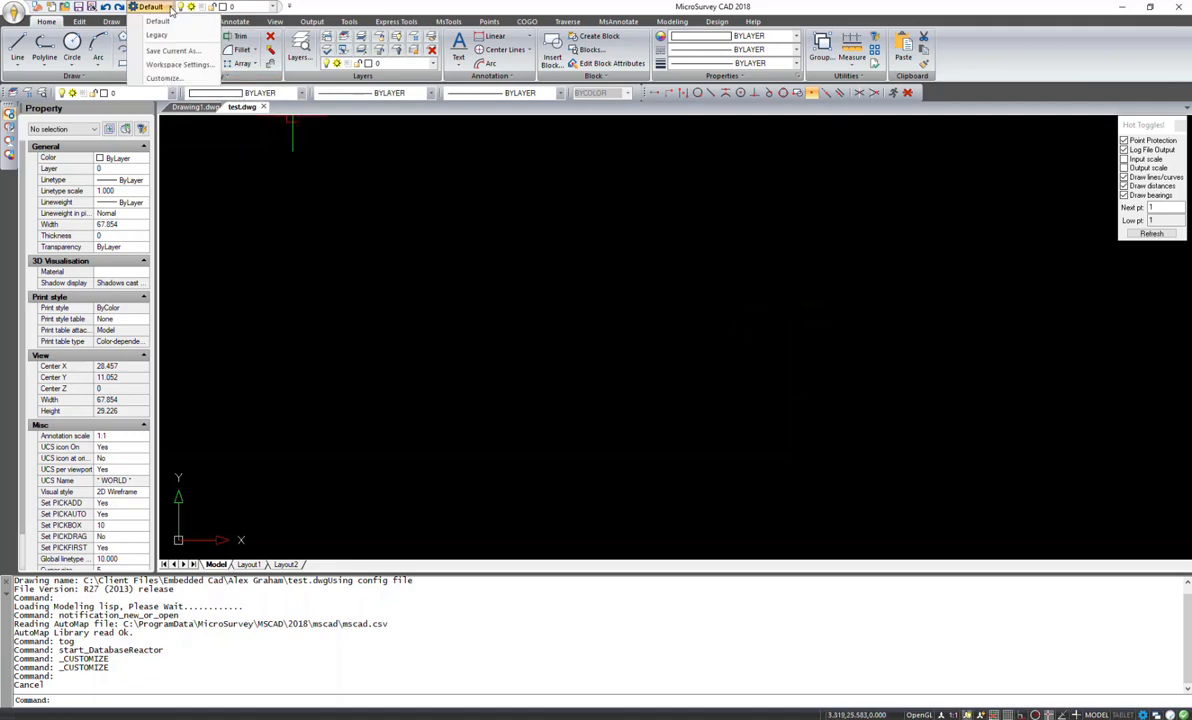
left_click(163, 78)
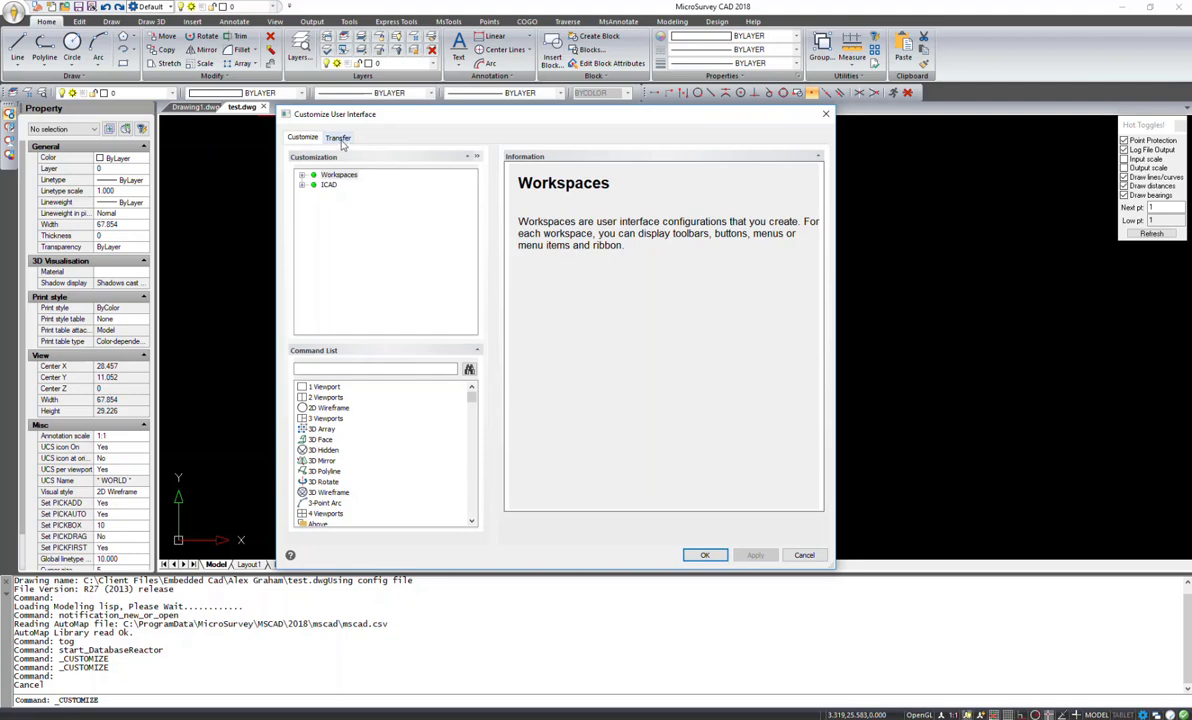
left_click(338, 138)
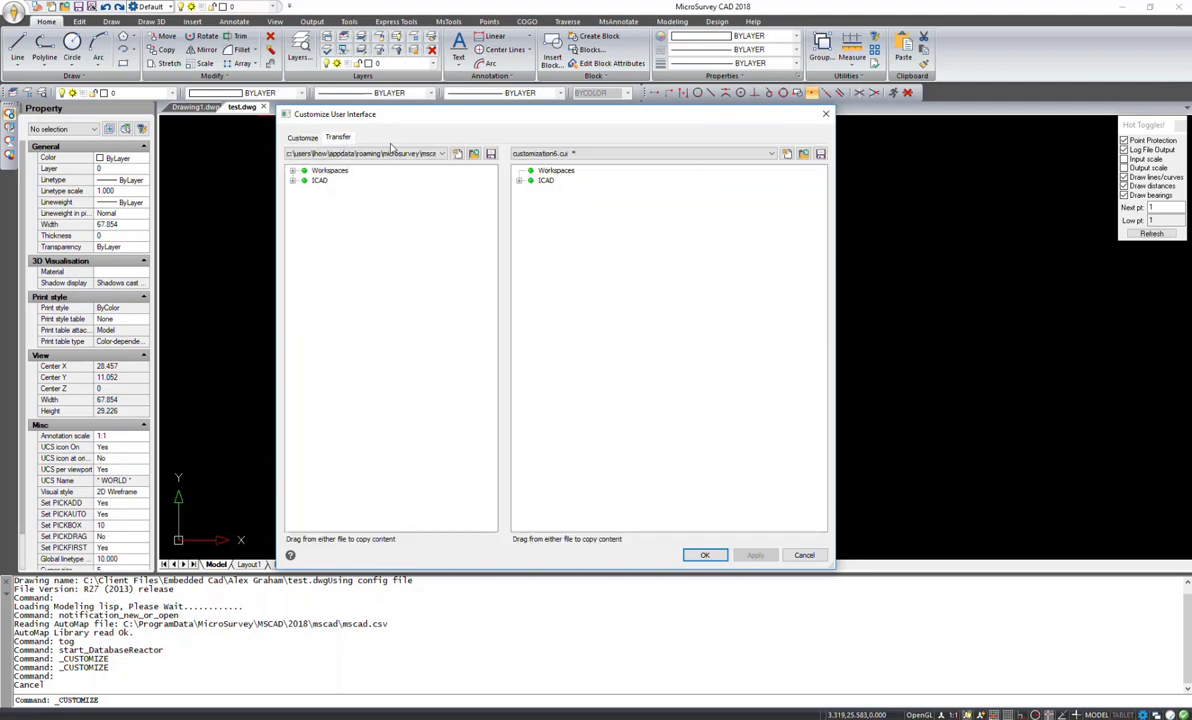
left_click(294, 181)
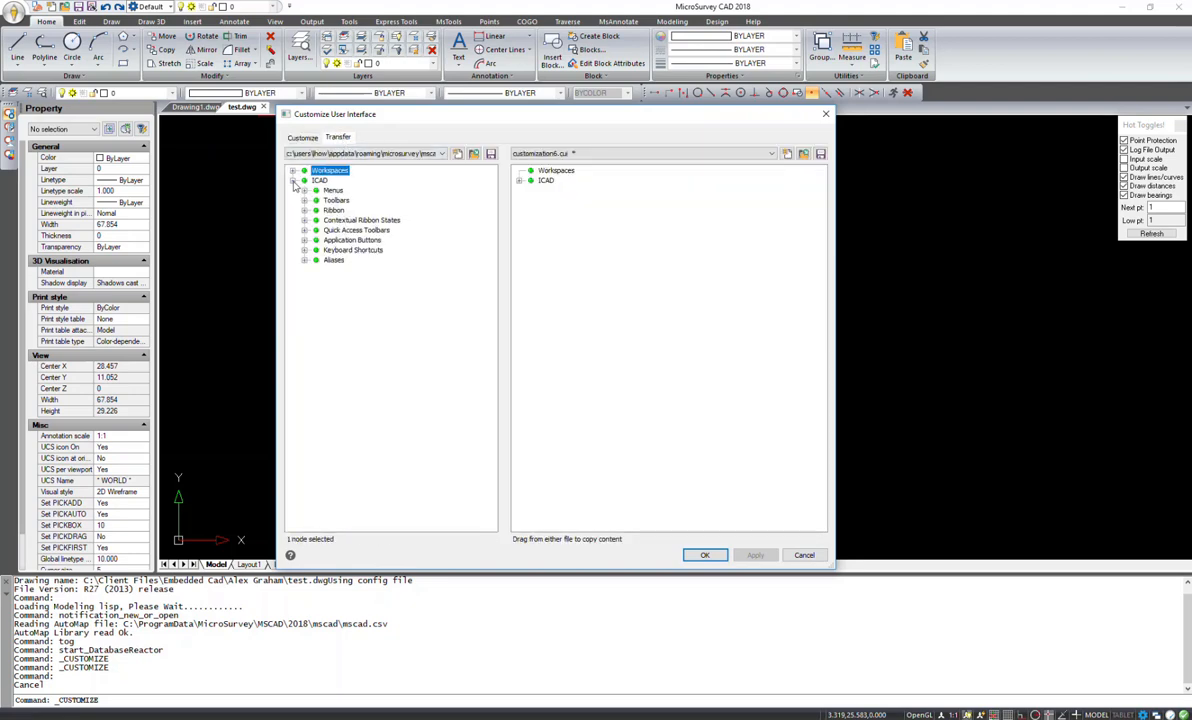
left_click(519, 181)
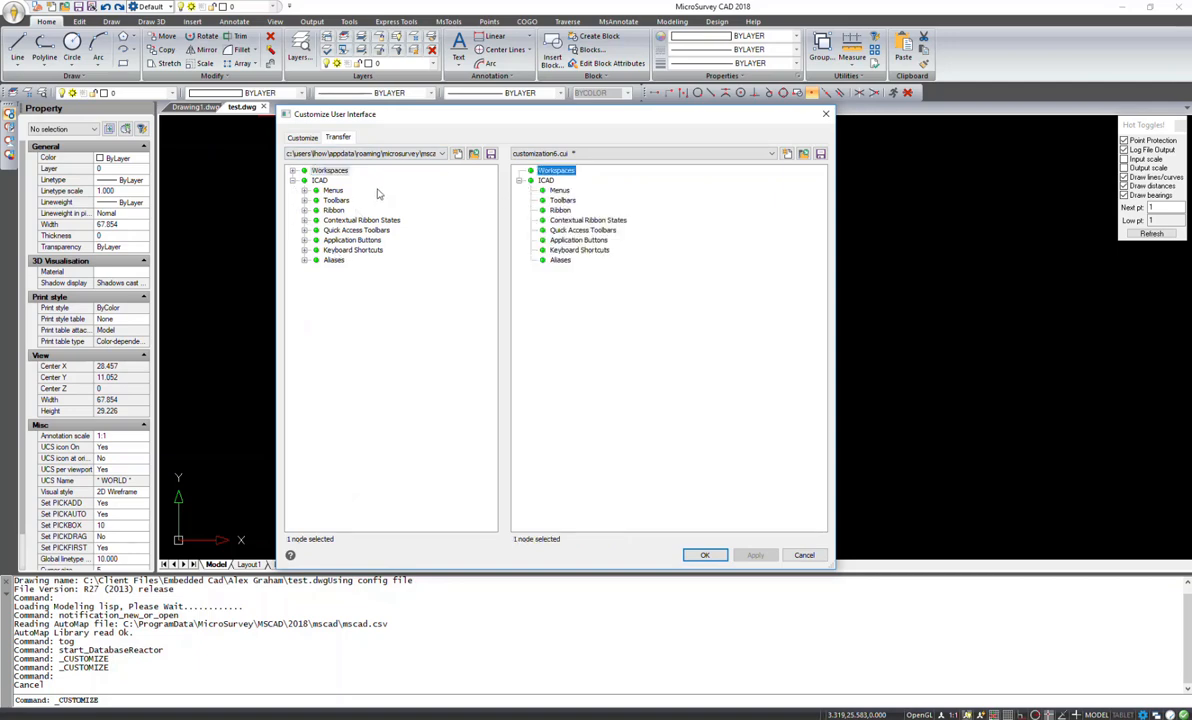
- Copy the F2 and DEL keyboard shortcuts from the current customization into the Keyboard Shortcuts of the new customization file
left_click(304, 251)
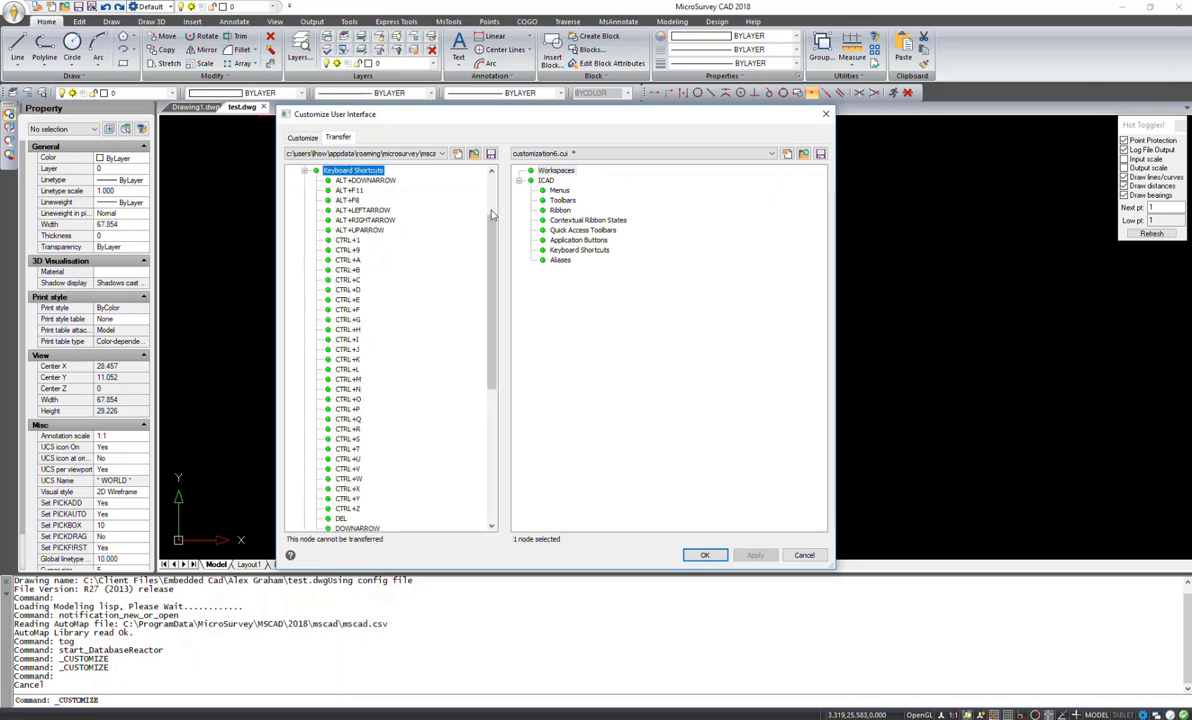
scroll(491, 214, "down", 9)
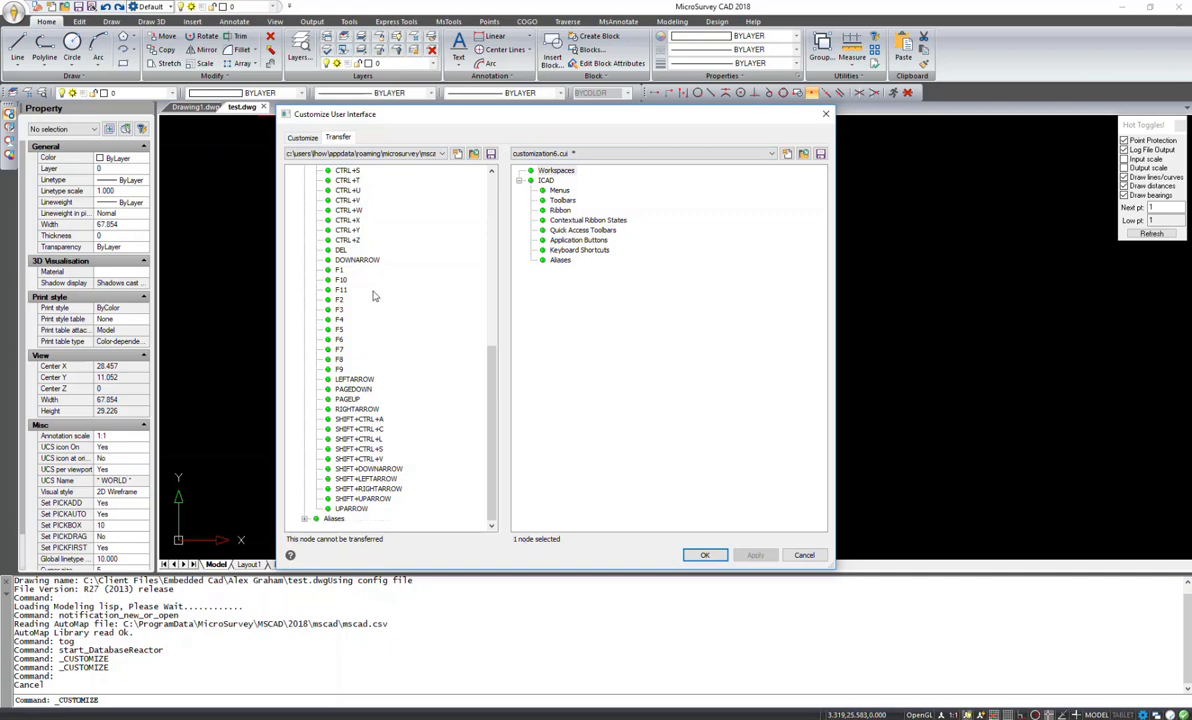
scroll(467, 312, "up", 3)
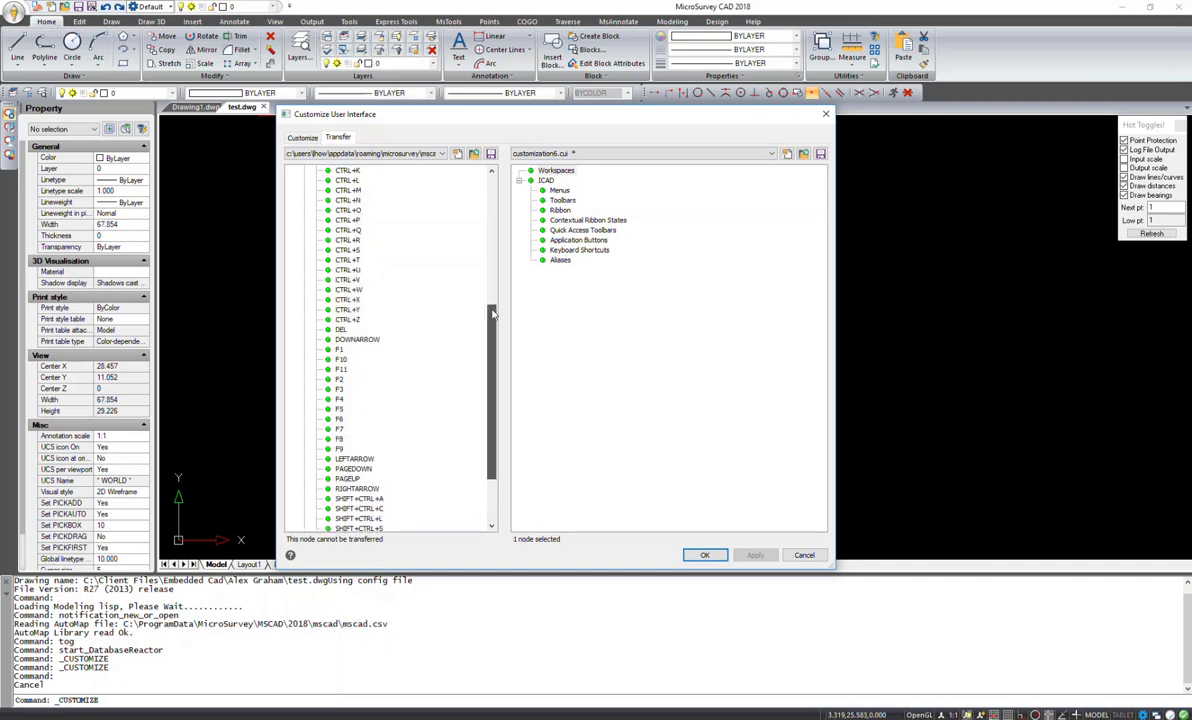
left_click(340, 379)
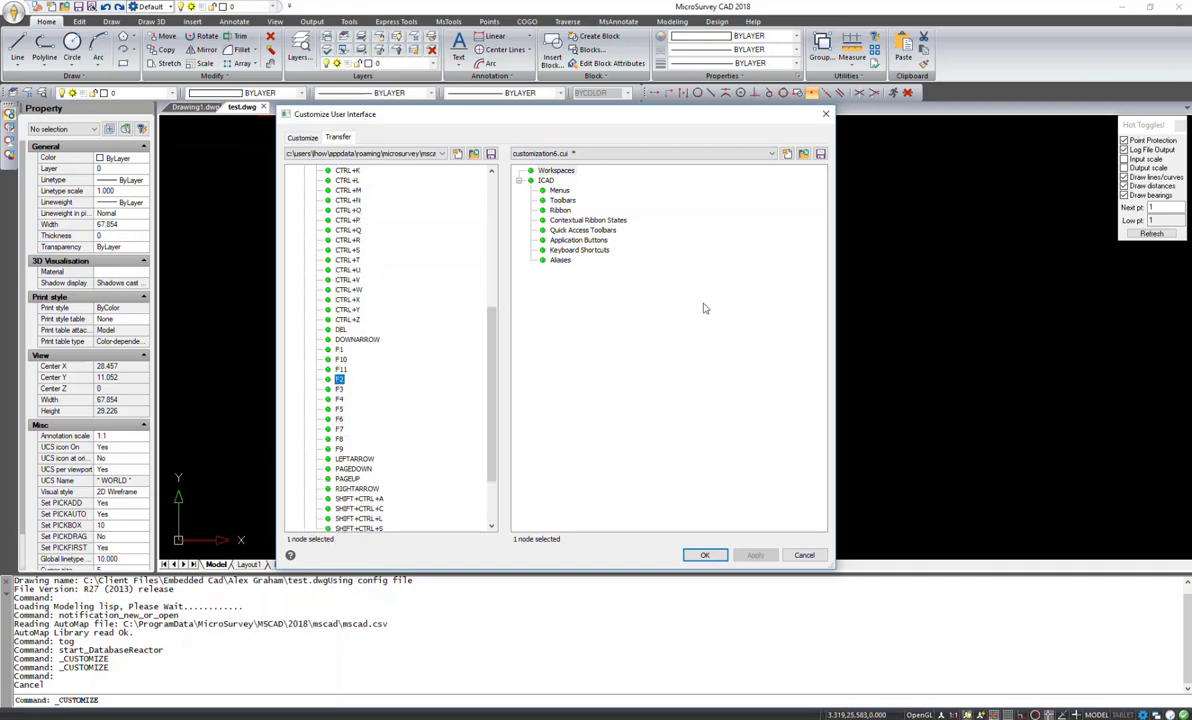
left_click_drag(338, 382, 591, 258)
left_click(531, 250)
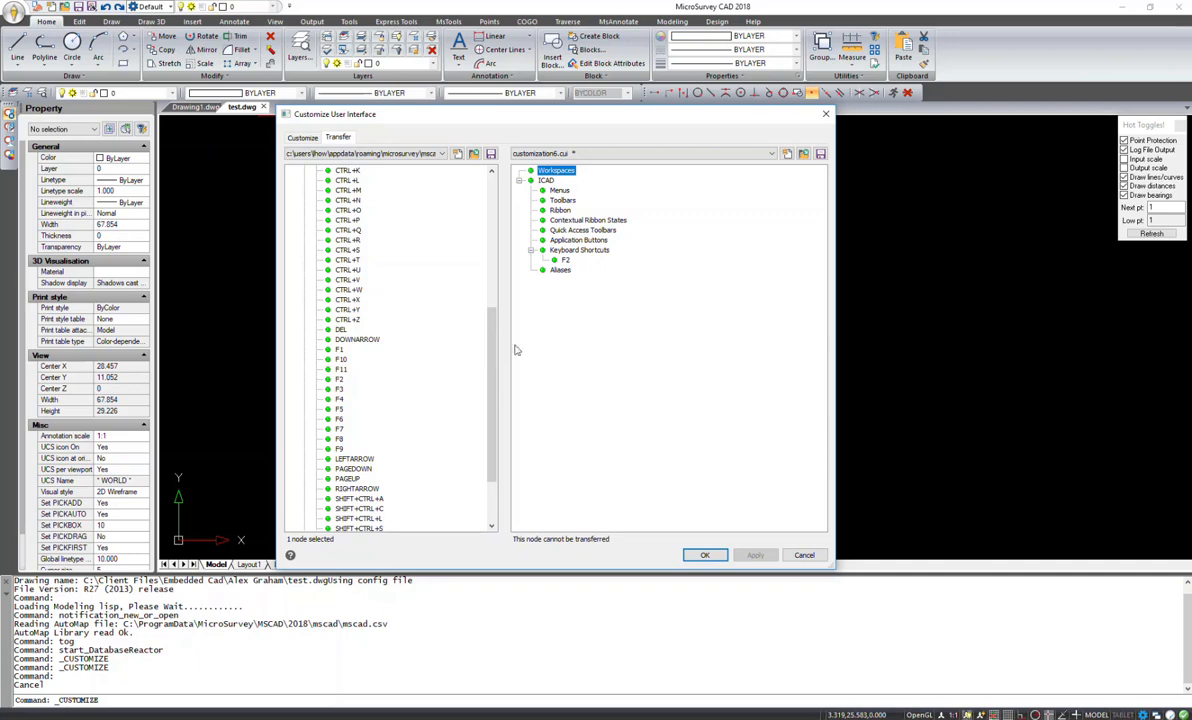
left_click(341, 329)
left_click_drag(341, 331, 576, 265)
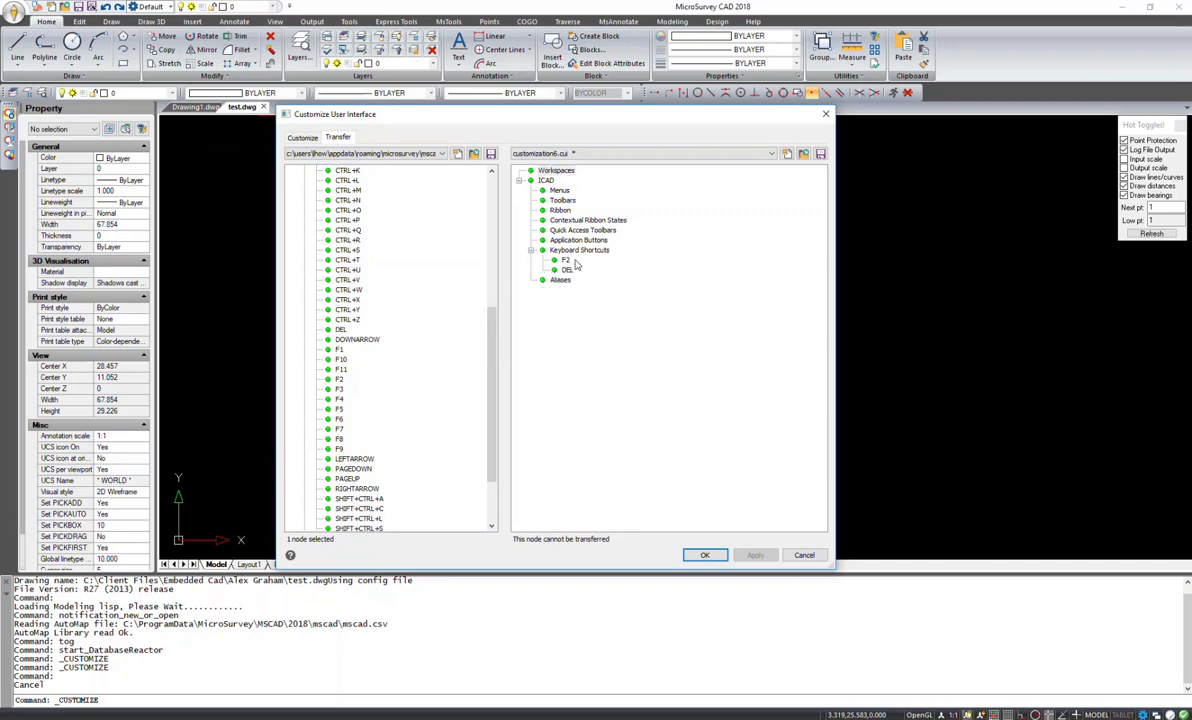
- Copy the G alias from the current customization into the Aliases of the new customization file
left_click_drag(491, 400, 480, 235)
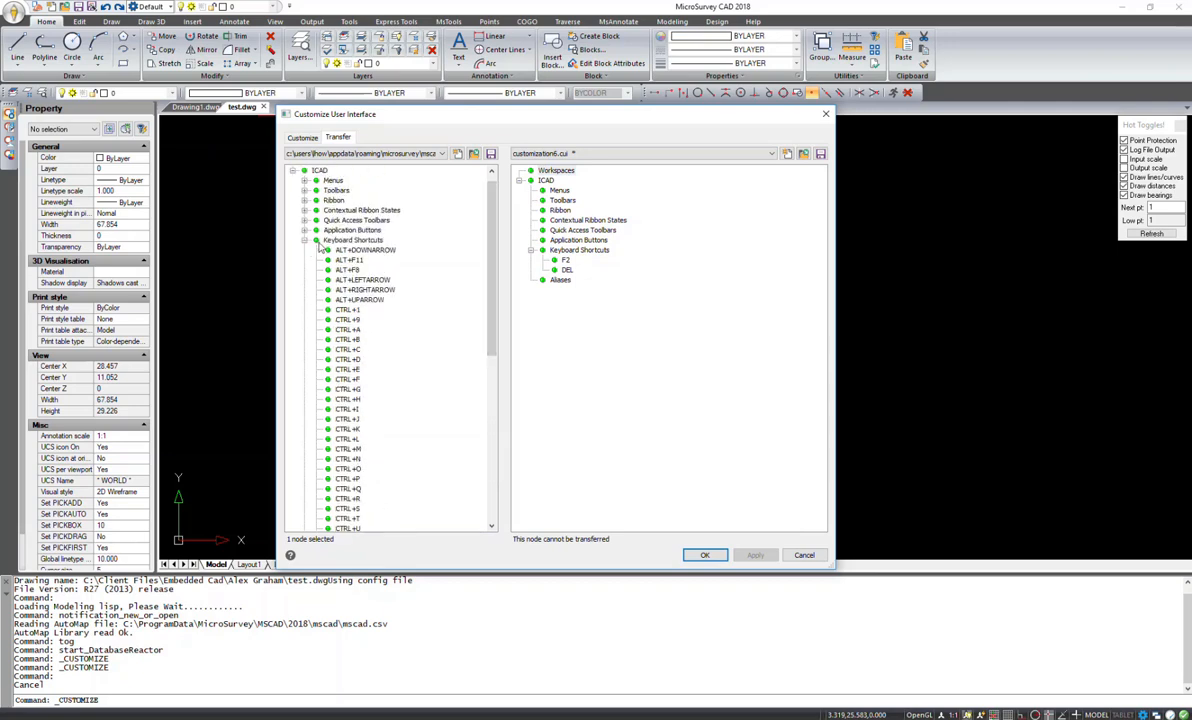
left_click(304, 241)
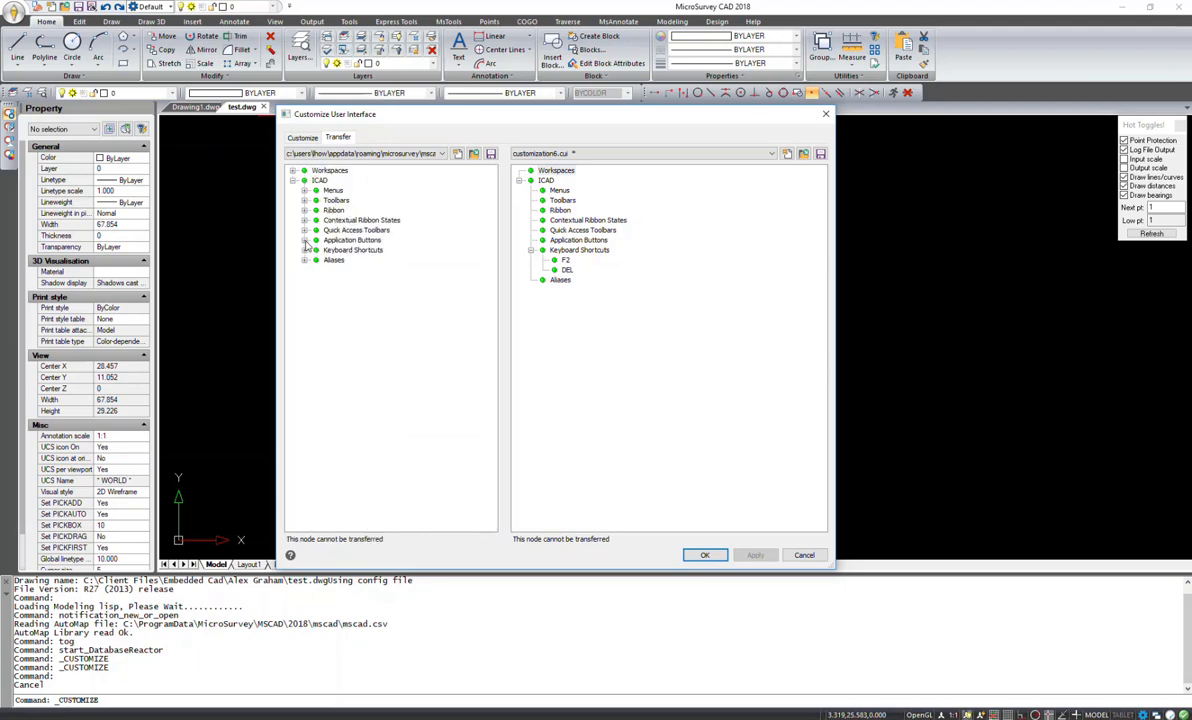
left_click(305, 261)
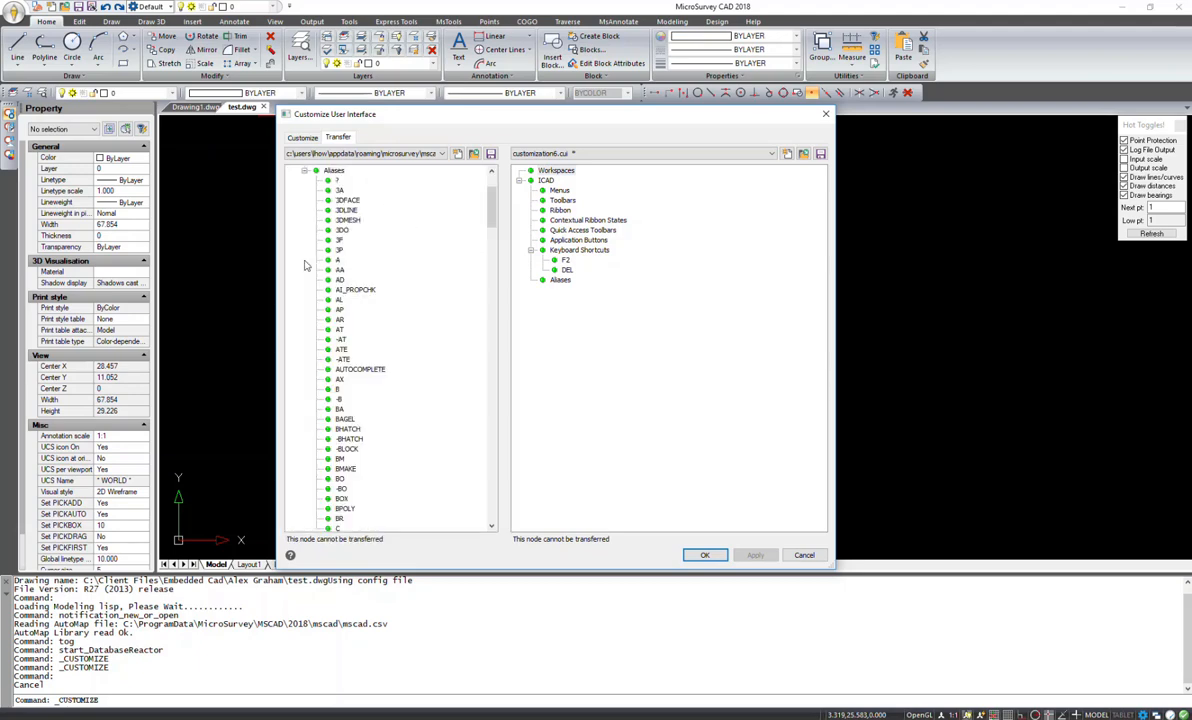
scroll(363, 272, "down", 7)
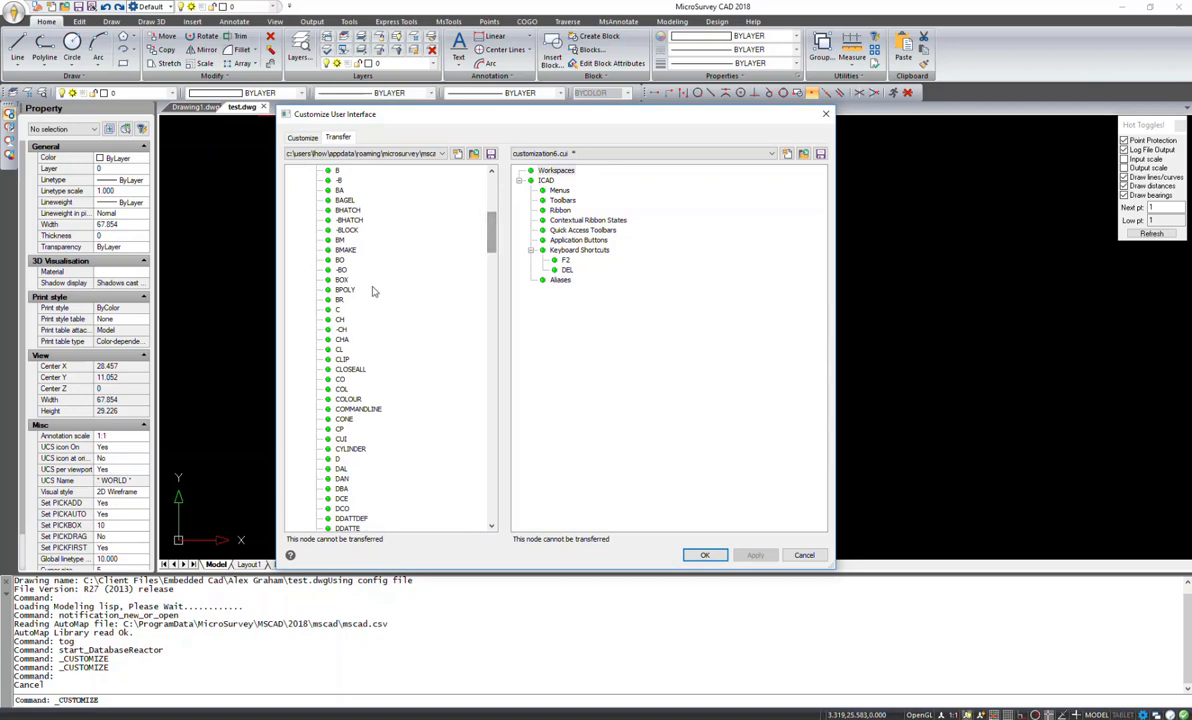
left_click(340, 320)
key("g")
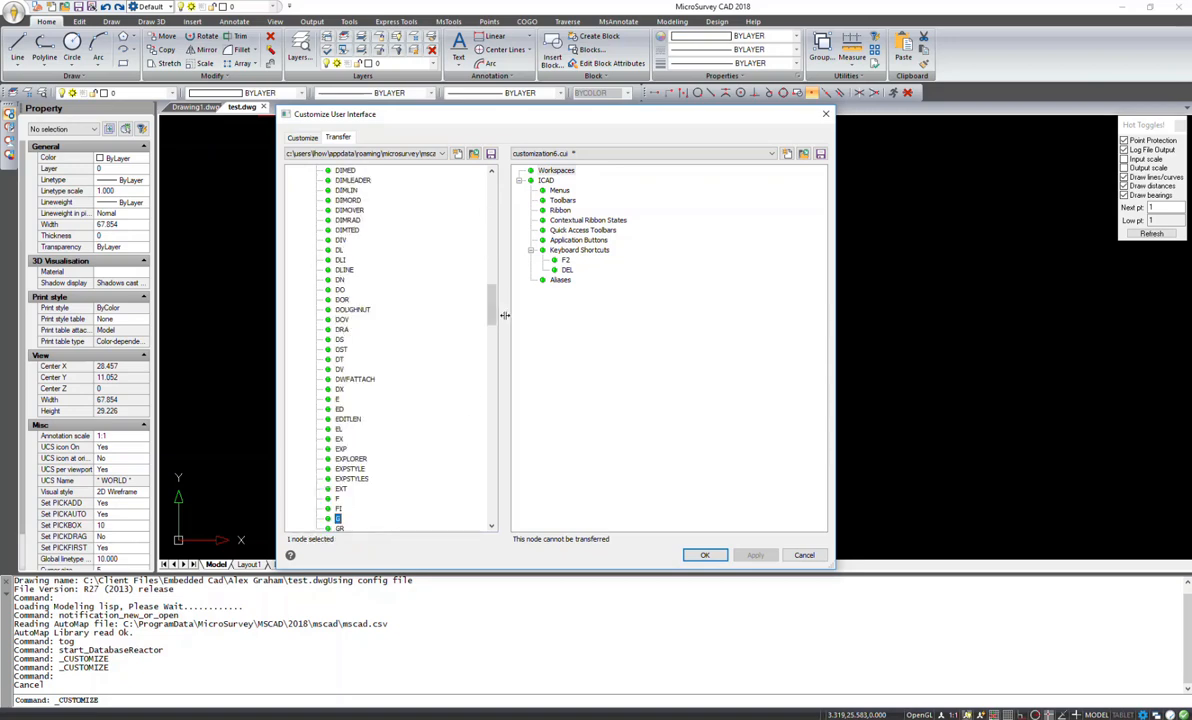
scroll(460, 290, "down", 5)
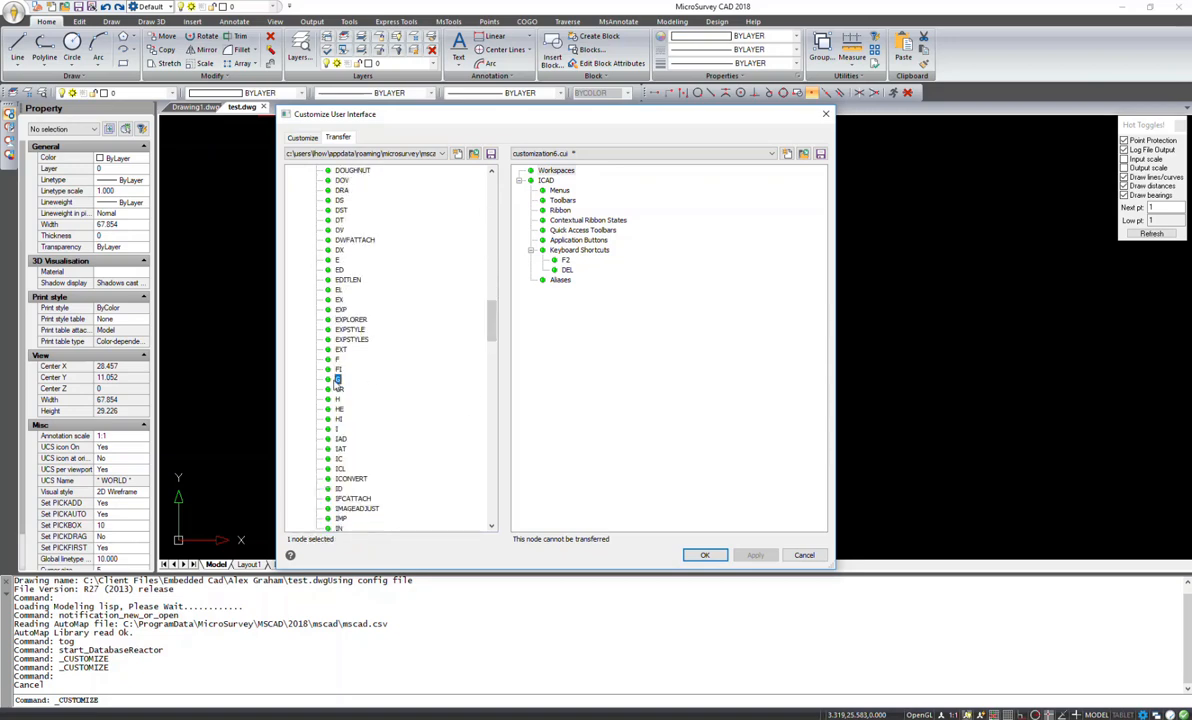
left_click_drag(337, 381, 561, 283)
left_click(531, 281)
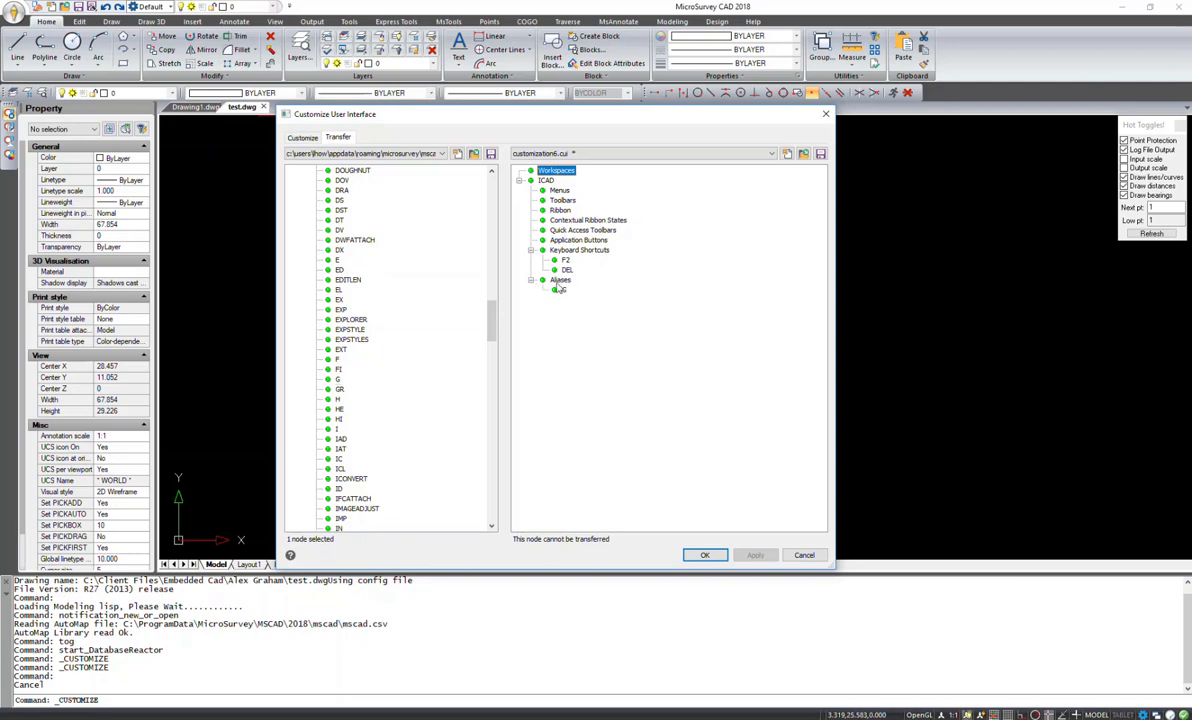
- Export the new customization file to the Desktop as "how 2018" in CUIX format, and accept the customization dialog
left_click(820, 155)
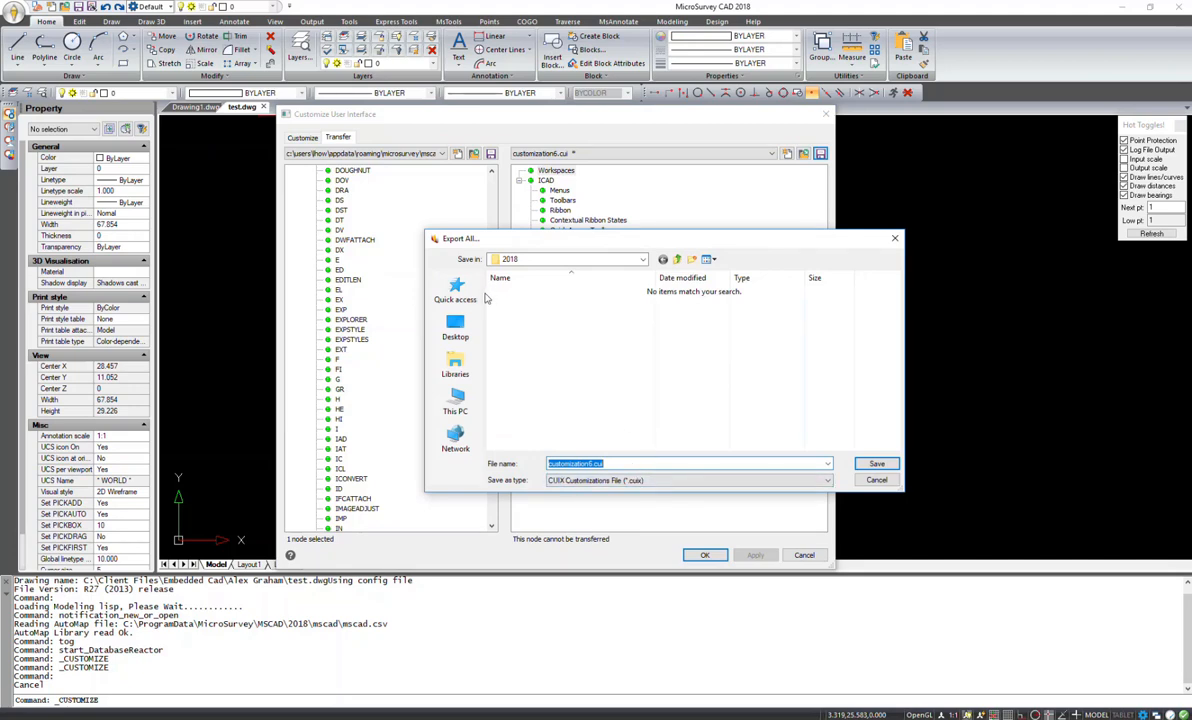
left_click(467, 325)
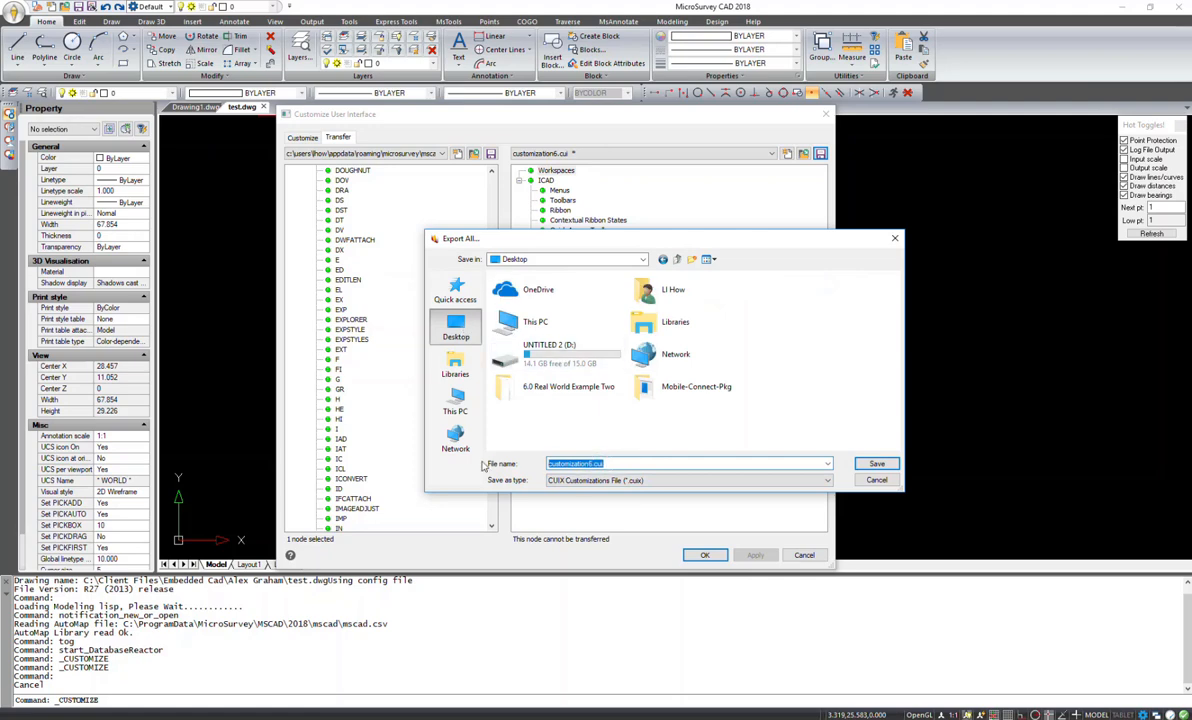
type("how 2018")
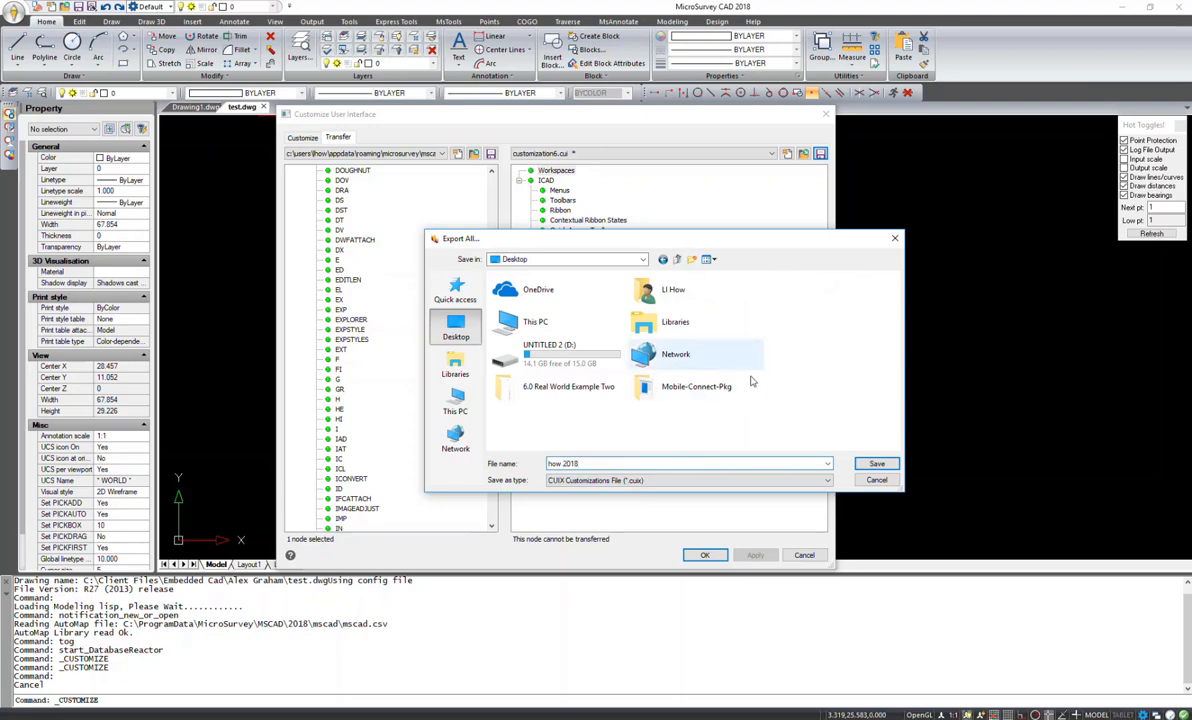
left_click(877, 464)
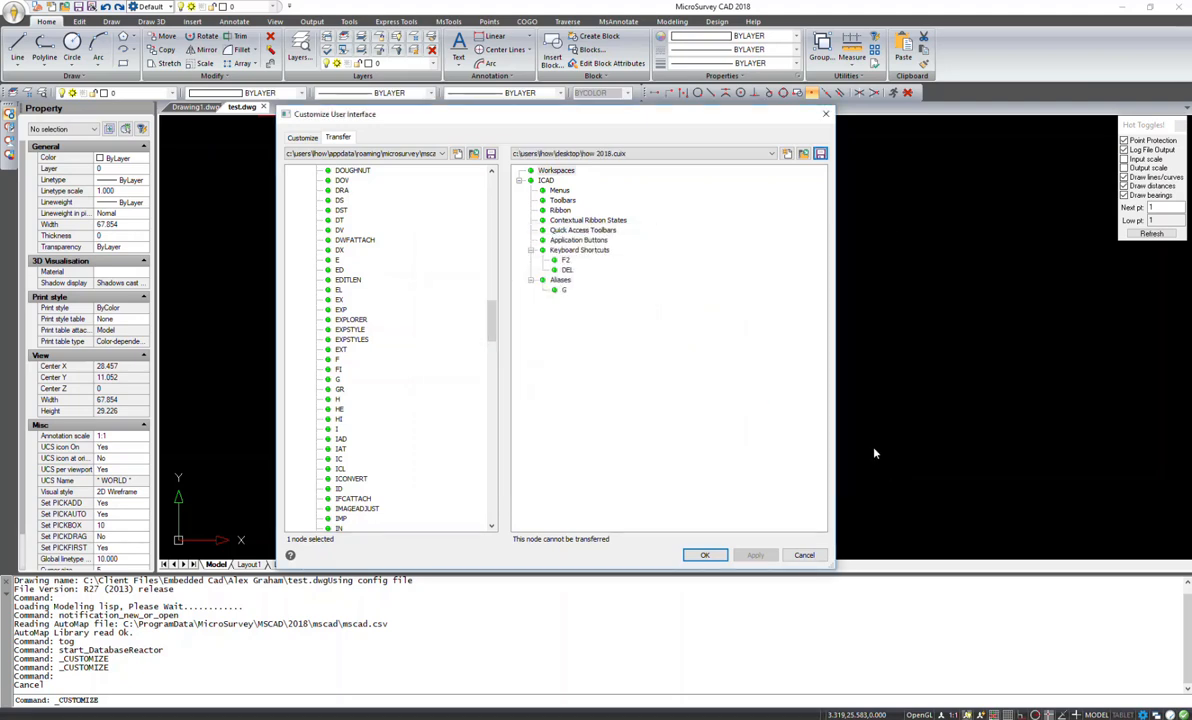
left_click(702, 555)
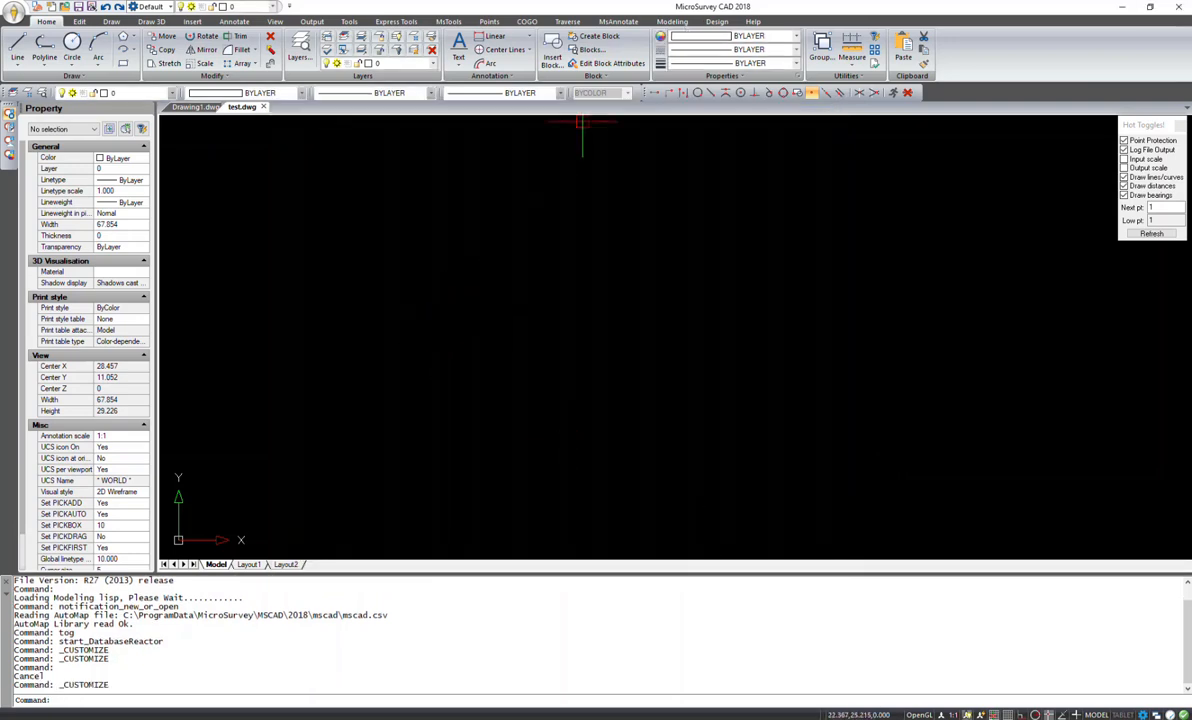
- Exit MicroSurvey CAD 2018 without saving changes to test.dwg, and switch to MicroSurvey CAD 2019
left_click(1181, 8)
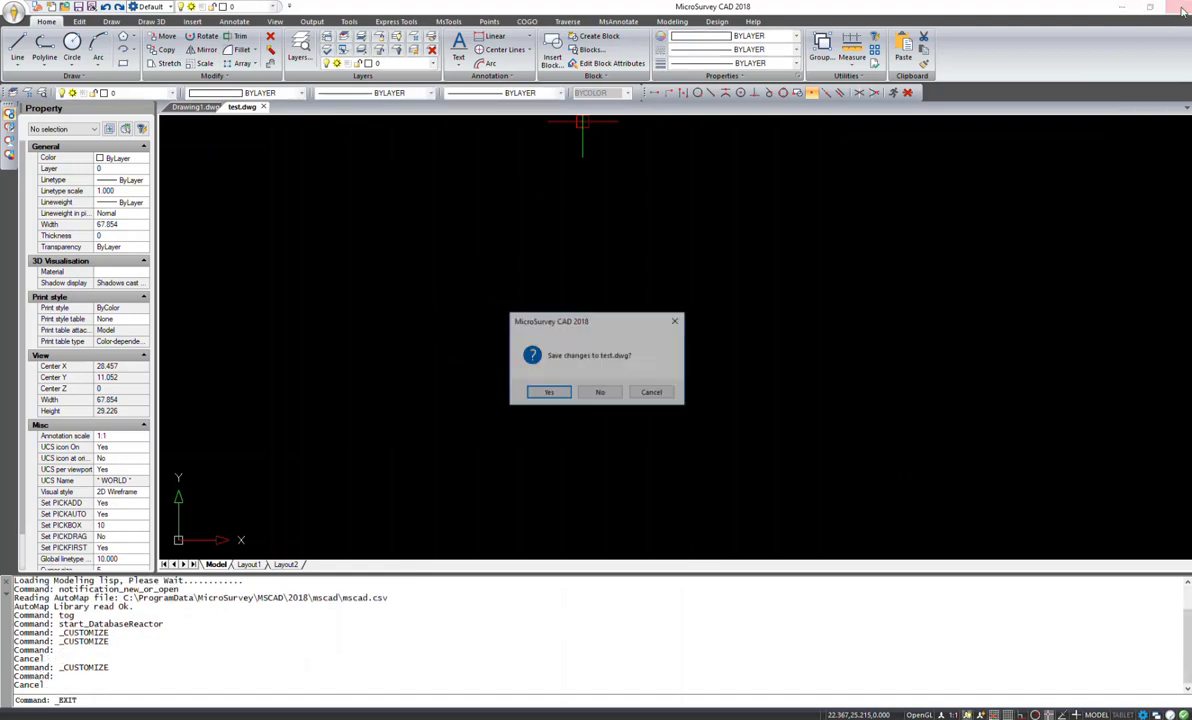
left_click(599, 393)
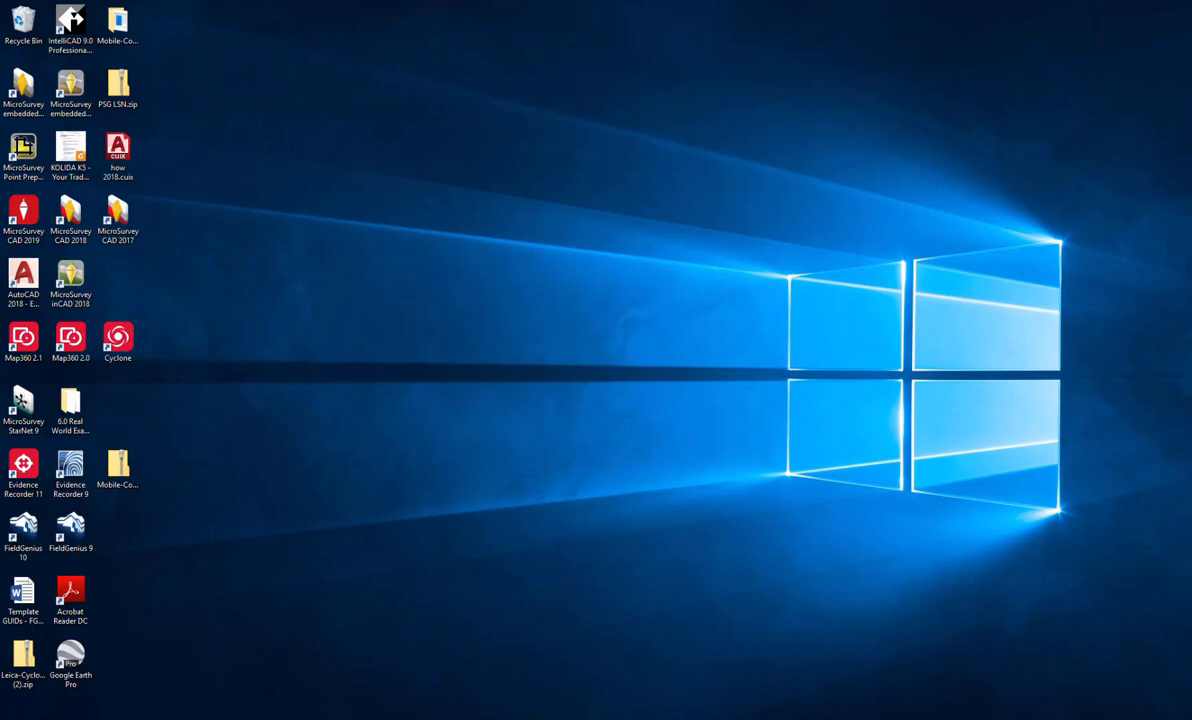
left_click(476, 664)
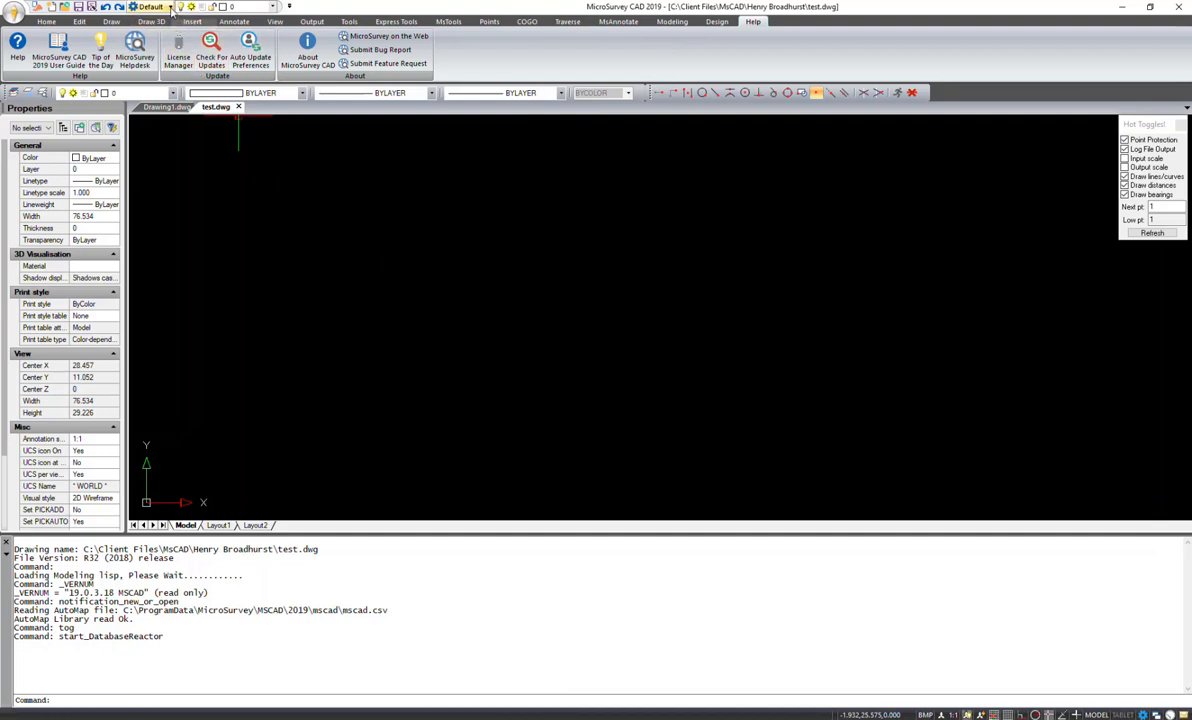
- Open user interface customization in MicroSurvey CAD 2019 and show the file-to-file transfer view
left_click(171, 8)
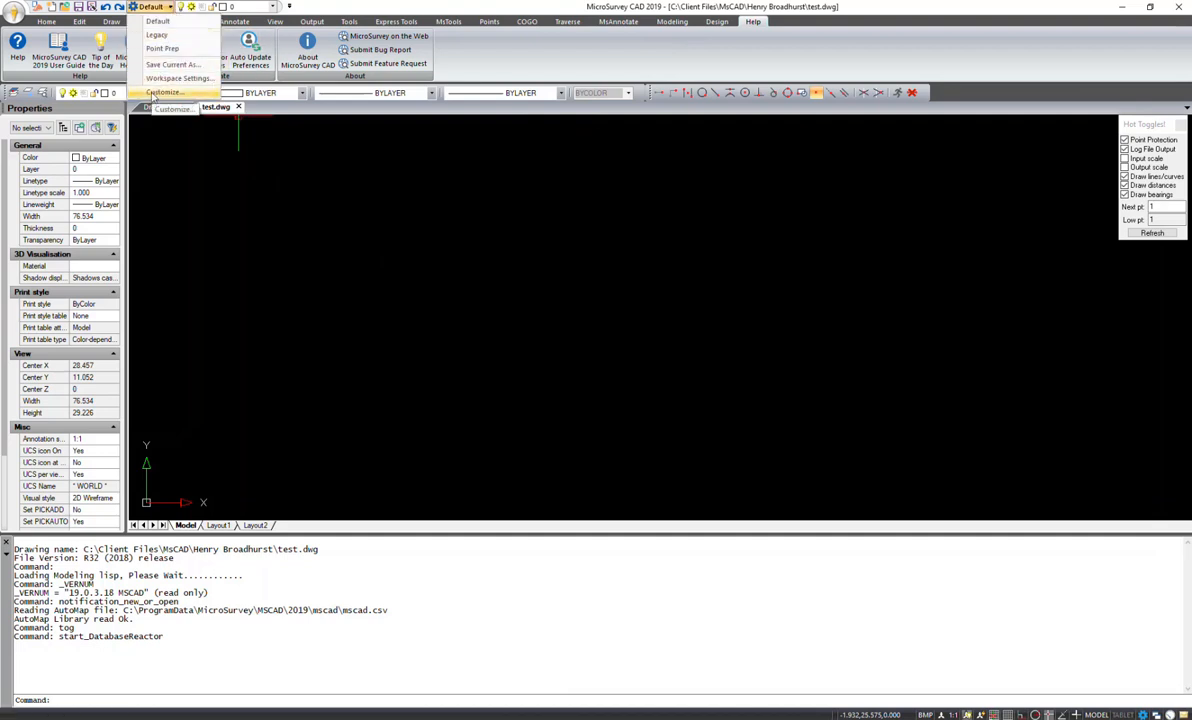
left_click(152, 93)
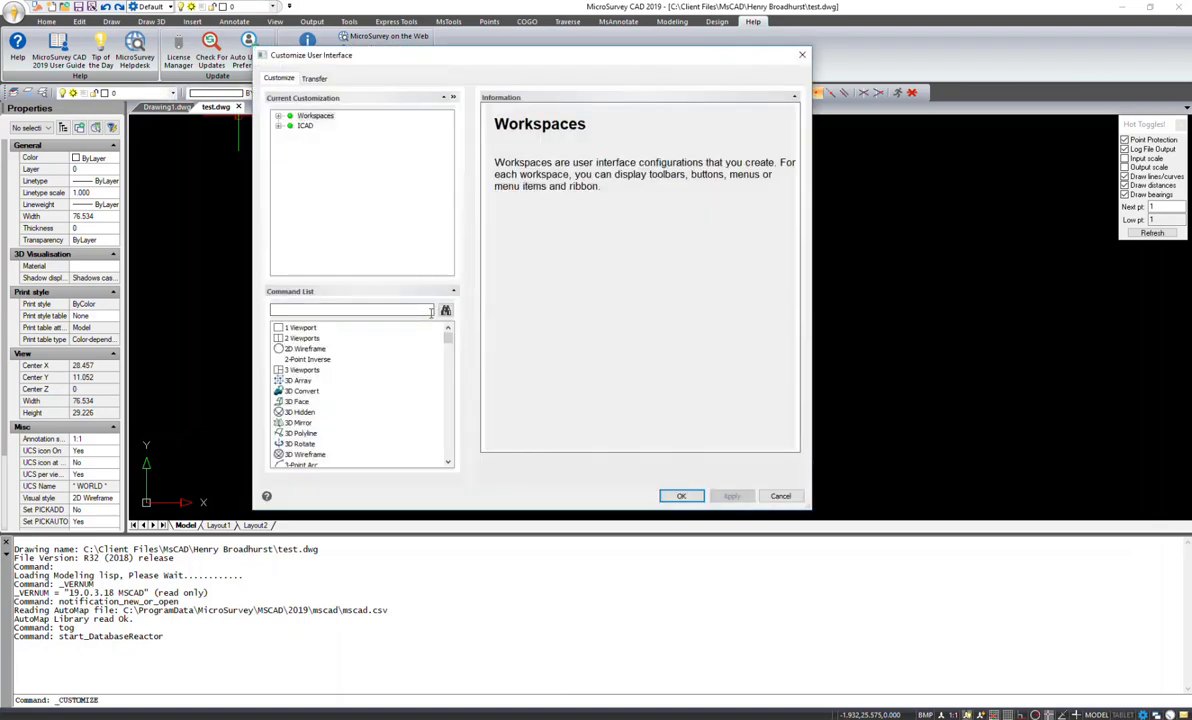
left_click(314, 79)
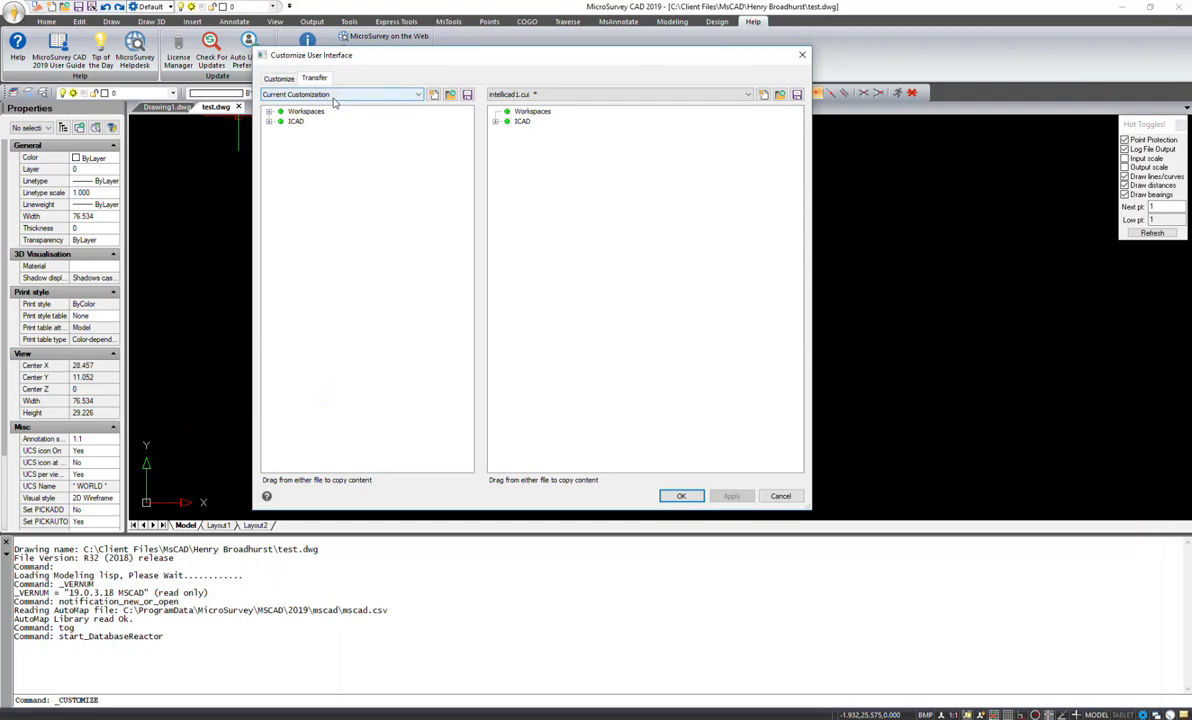
left_click(780, 94)
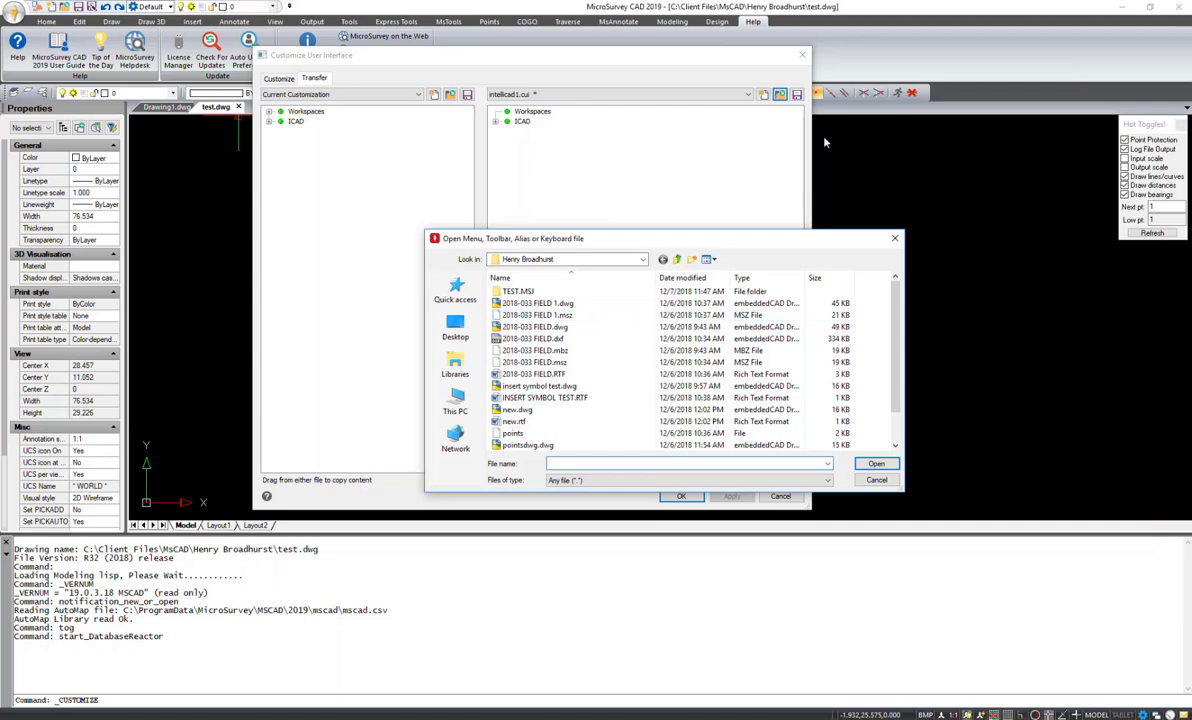
left_click(456, 327)
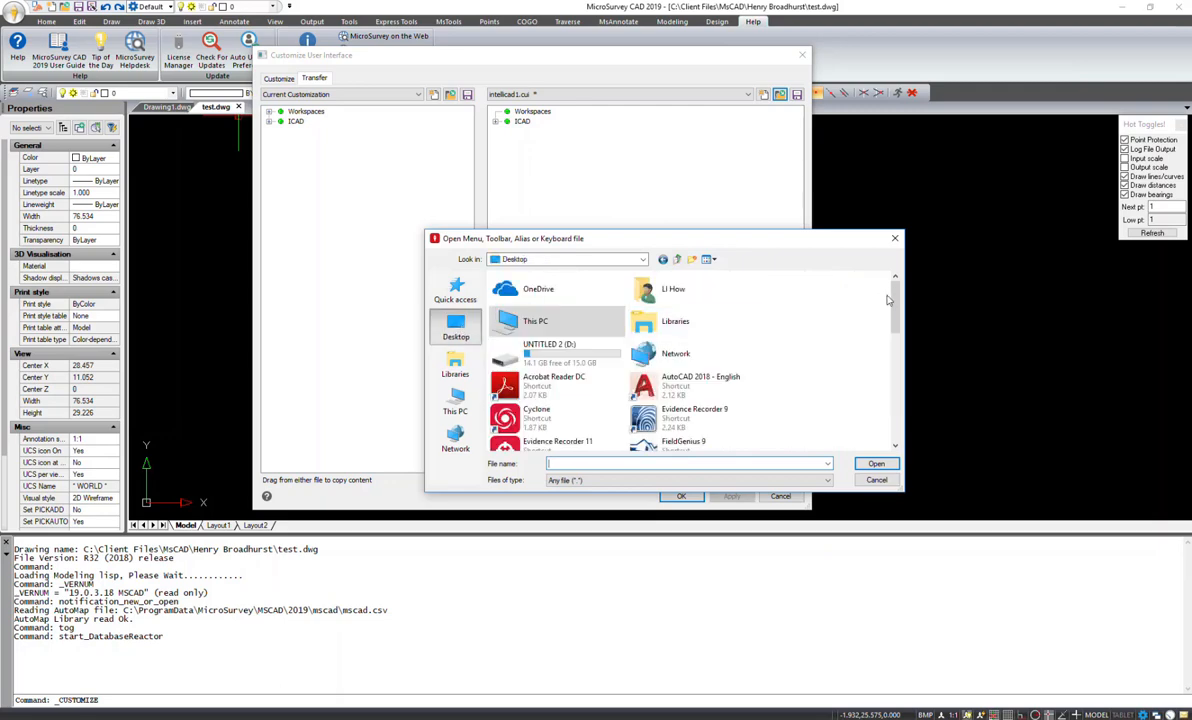
left_click_drag(894, 300, 895, 388)
left_click(565, 480)
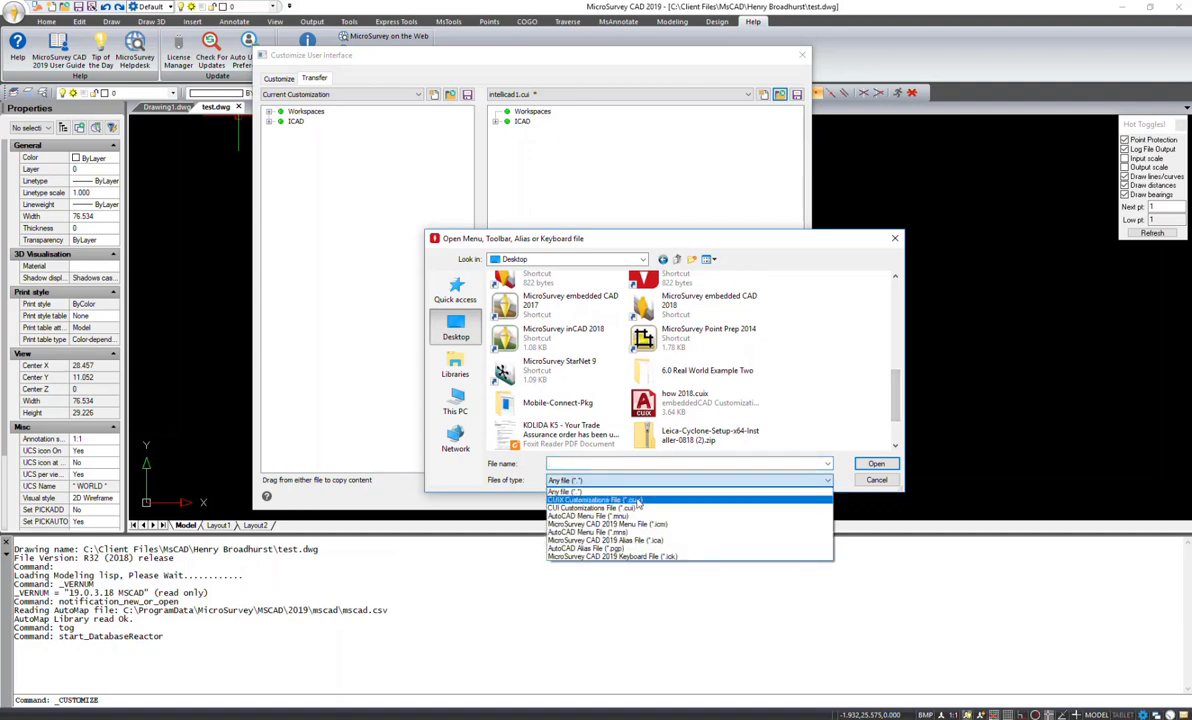
left_click(628, 508)
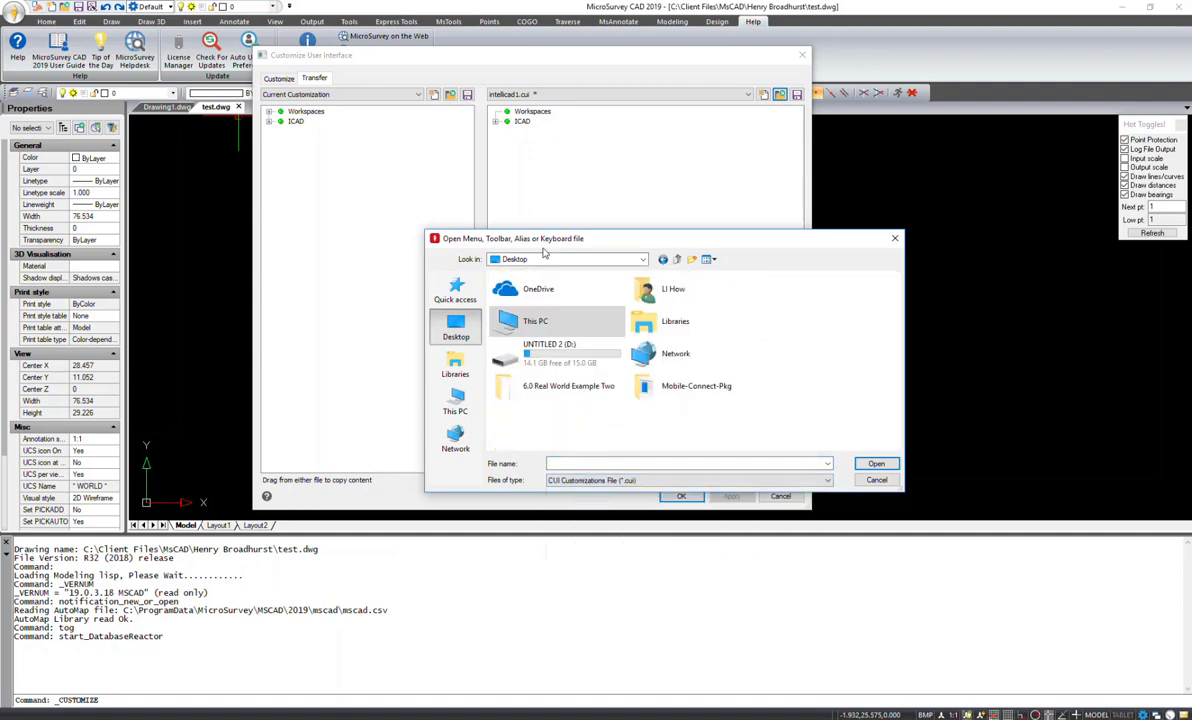
left_click_drag(507, 238, 431, 176)
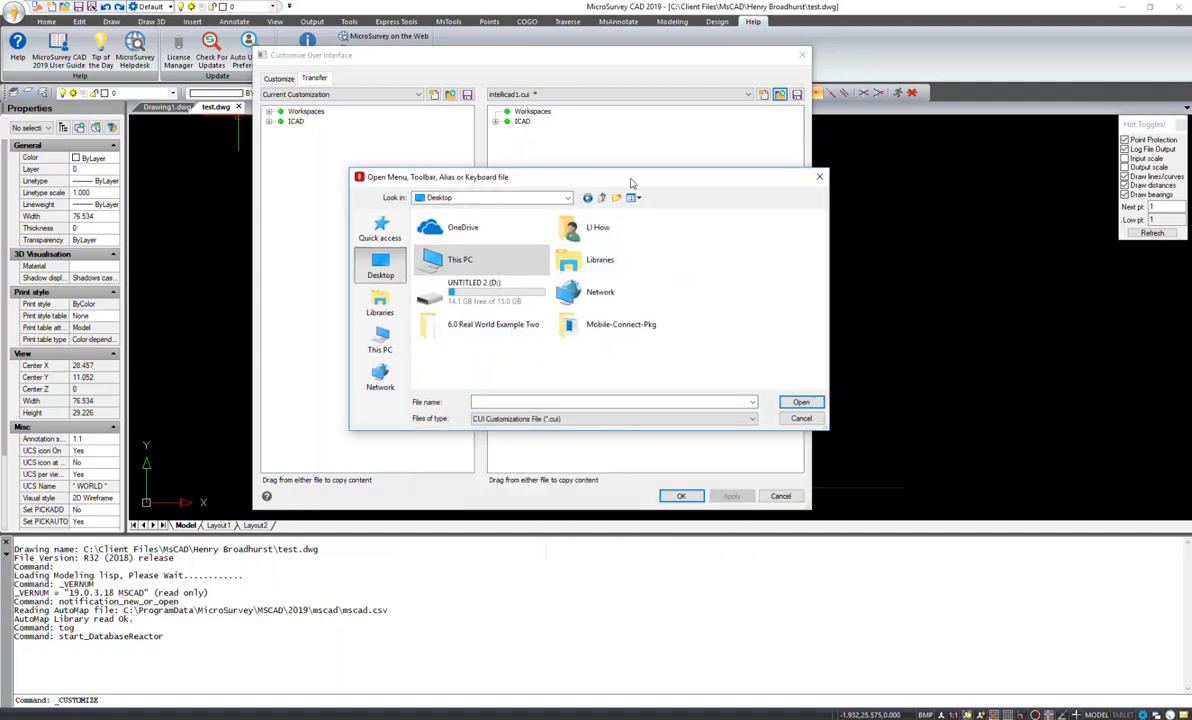
left_click(567, 198)
left_click(800, 388)
left_click(801, 418)
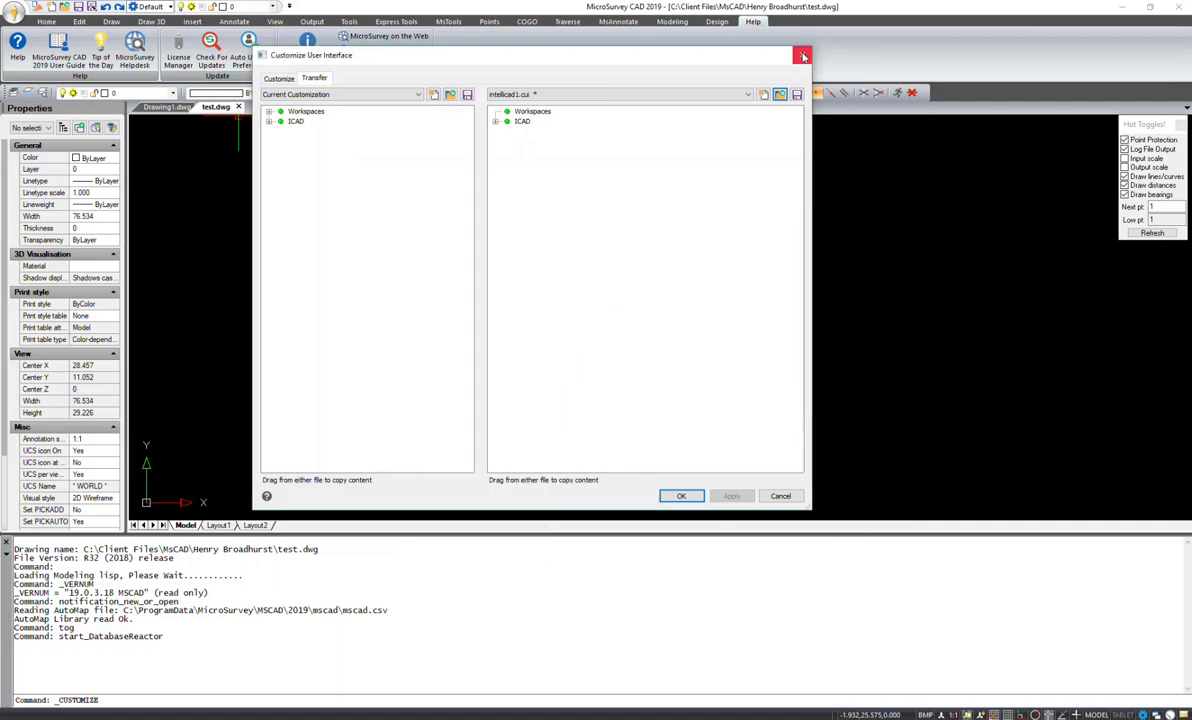
- Close the customization dialog, check the Desktop for the exported how 2018.cuix file, and return to MicroSurvey CAD 2019
left_click(803, 56)
left_click(1113, 10)
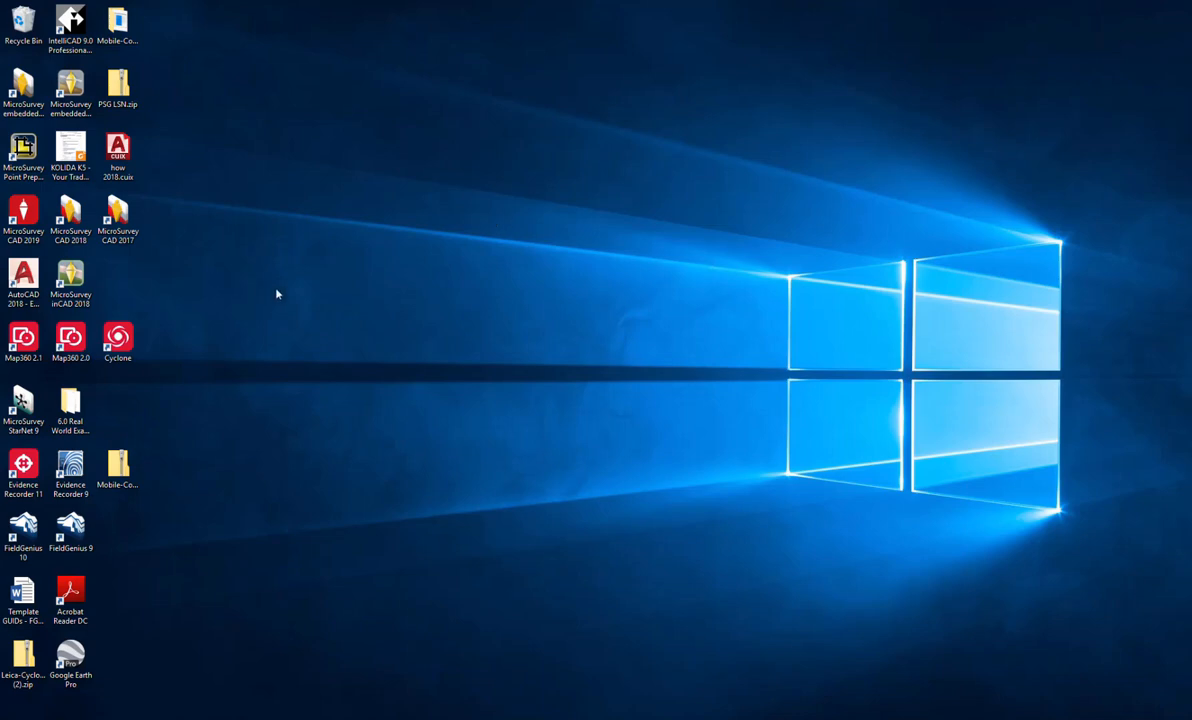
left_click(118, 155)
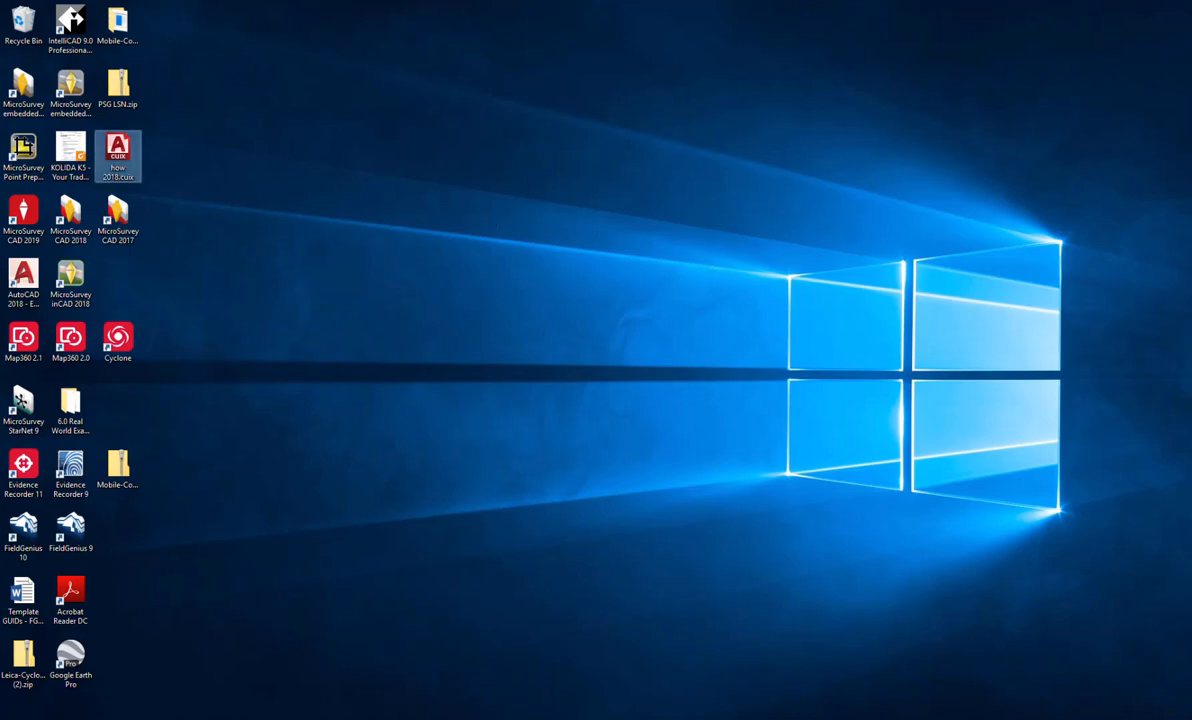
mouse_move(386, 698)
left_click(468, 662)
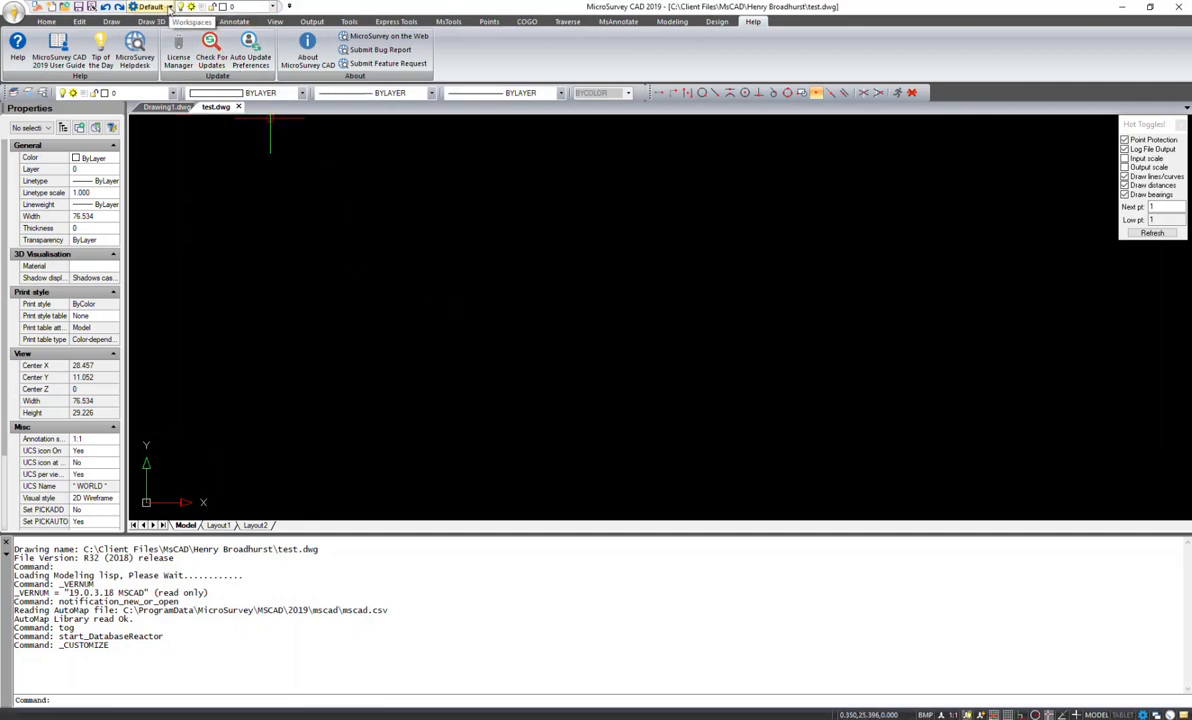
- Reopen the customization transfer view and load how 2018.cuix from the Desktop as the second file, filtering for CUIX customization files
left_click(169, 8)
left_click(169, 92)
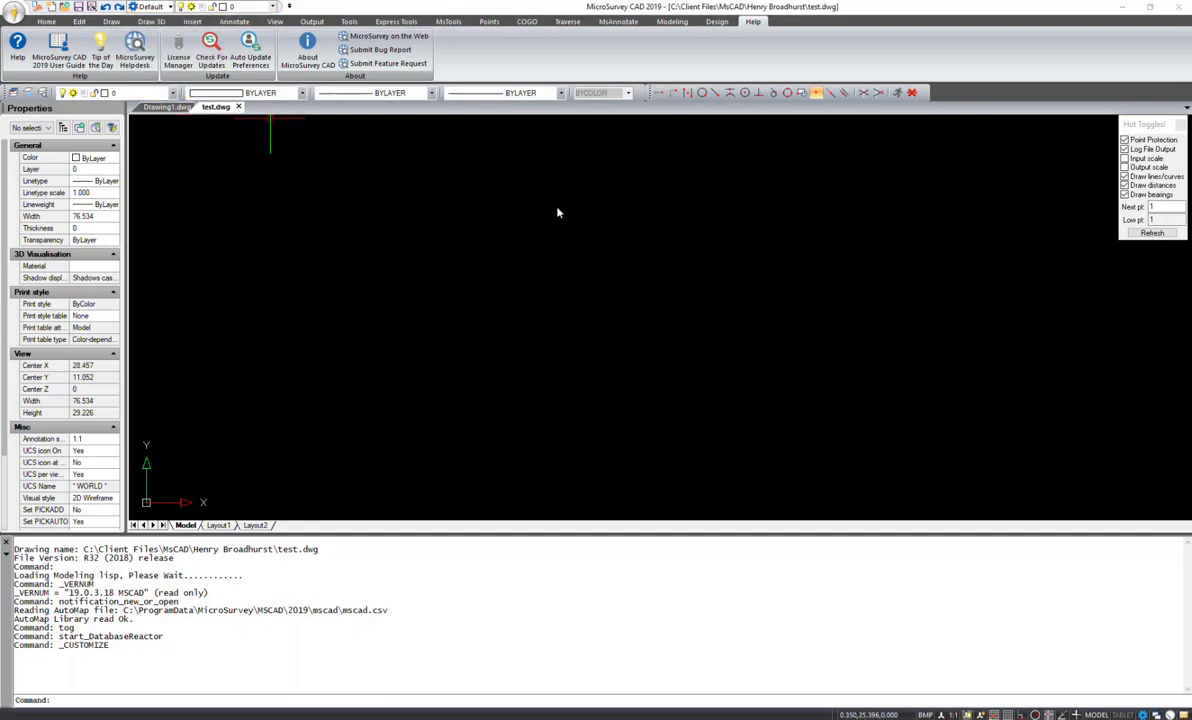
left_click(314, 78)
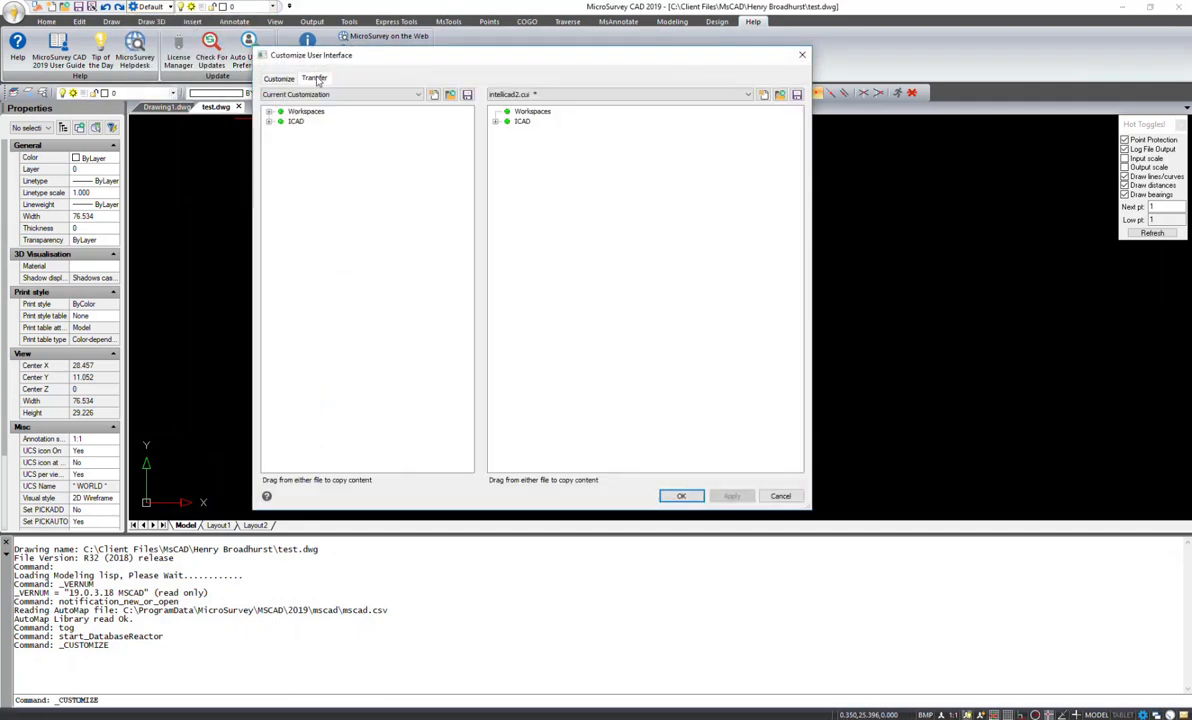
left_click(780, 95)
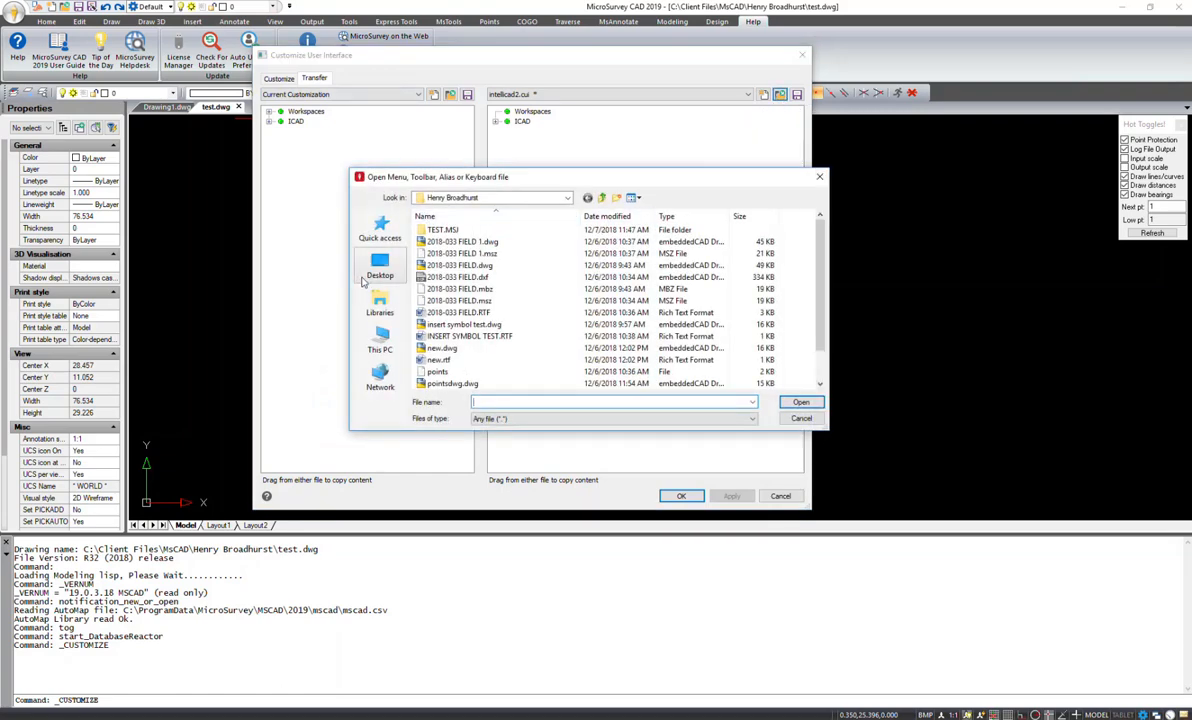
left_click(379, 266)
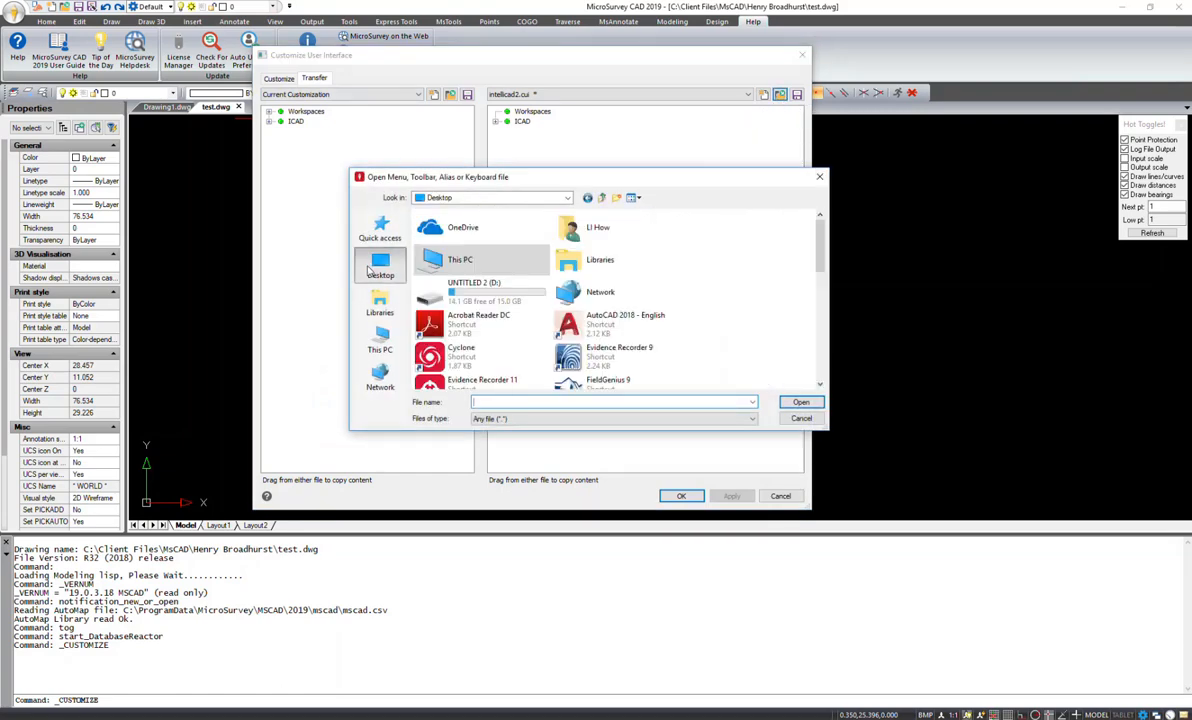
left_click(526, 417)
left_click(513, 433)
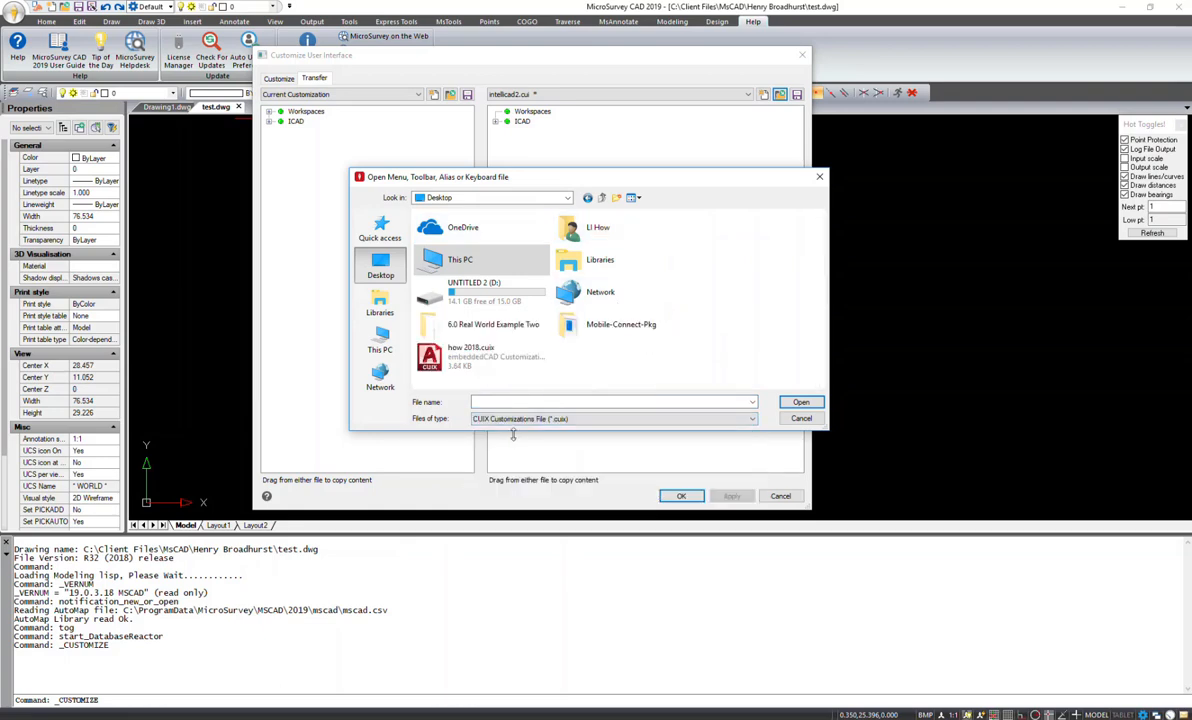
left_click(470, 352)
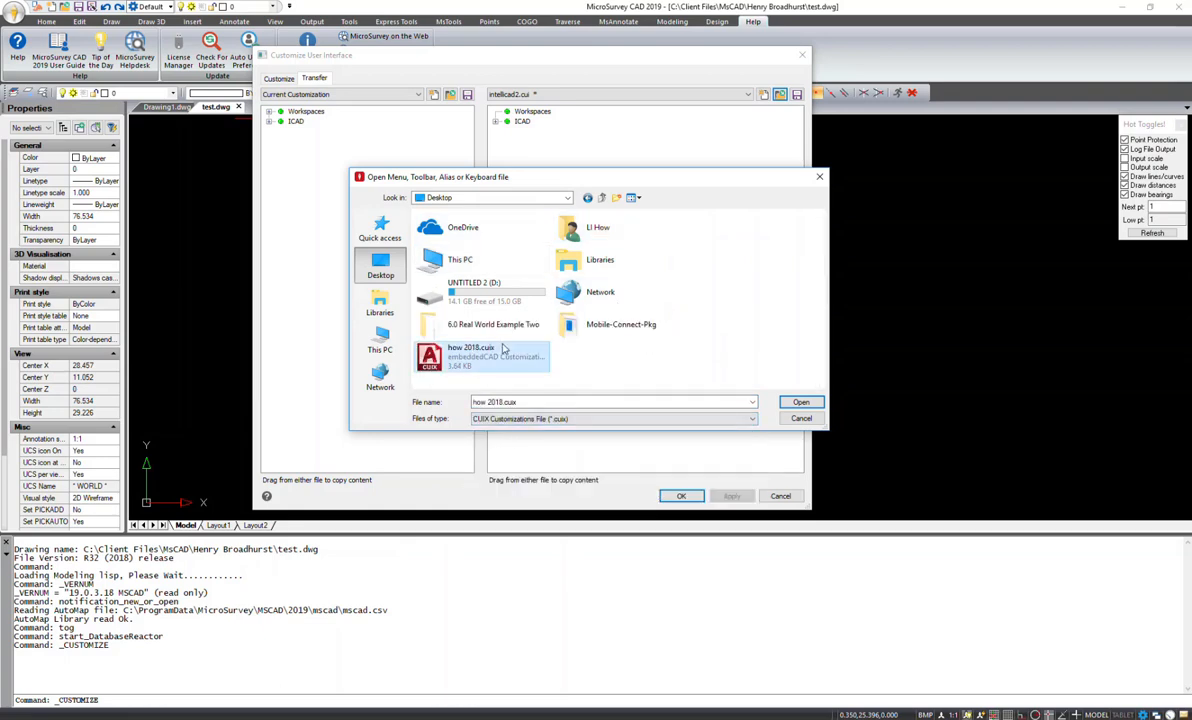
left_click(809, 403)
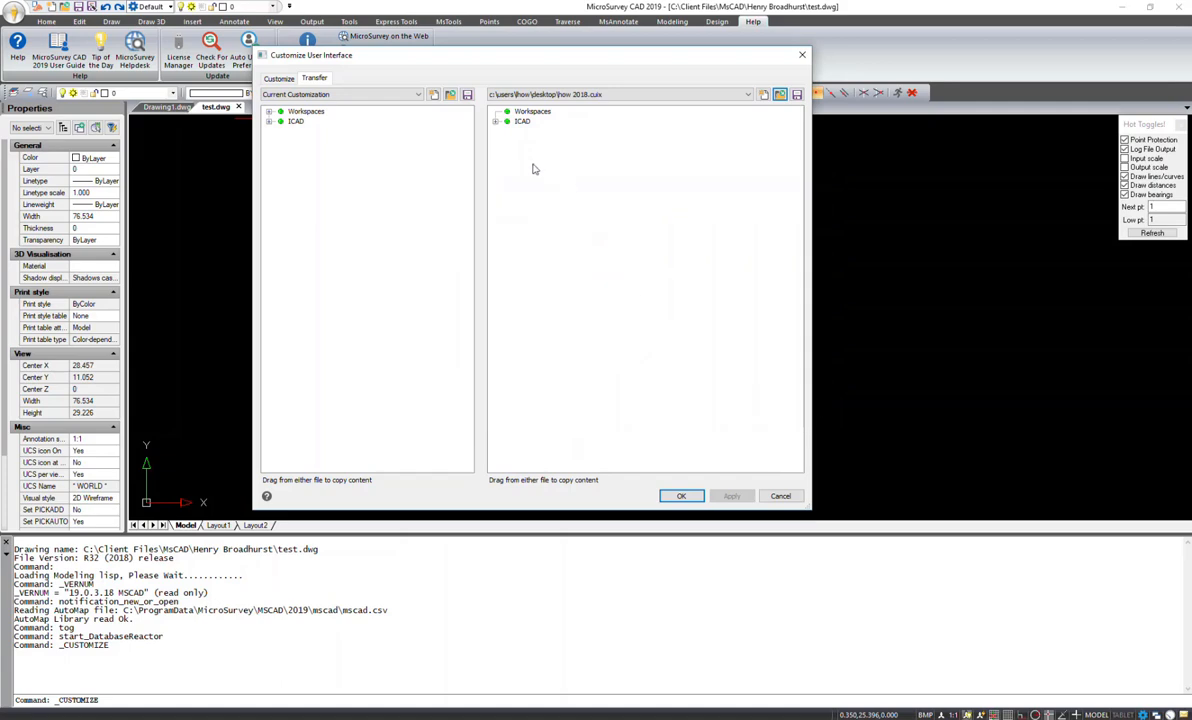
- Expand ICAD in both customizations, and expand the Aliases and Keyboard Shortcuts of how 2018.cuix
left_click(268, 122)
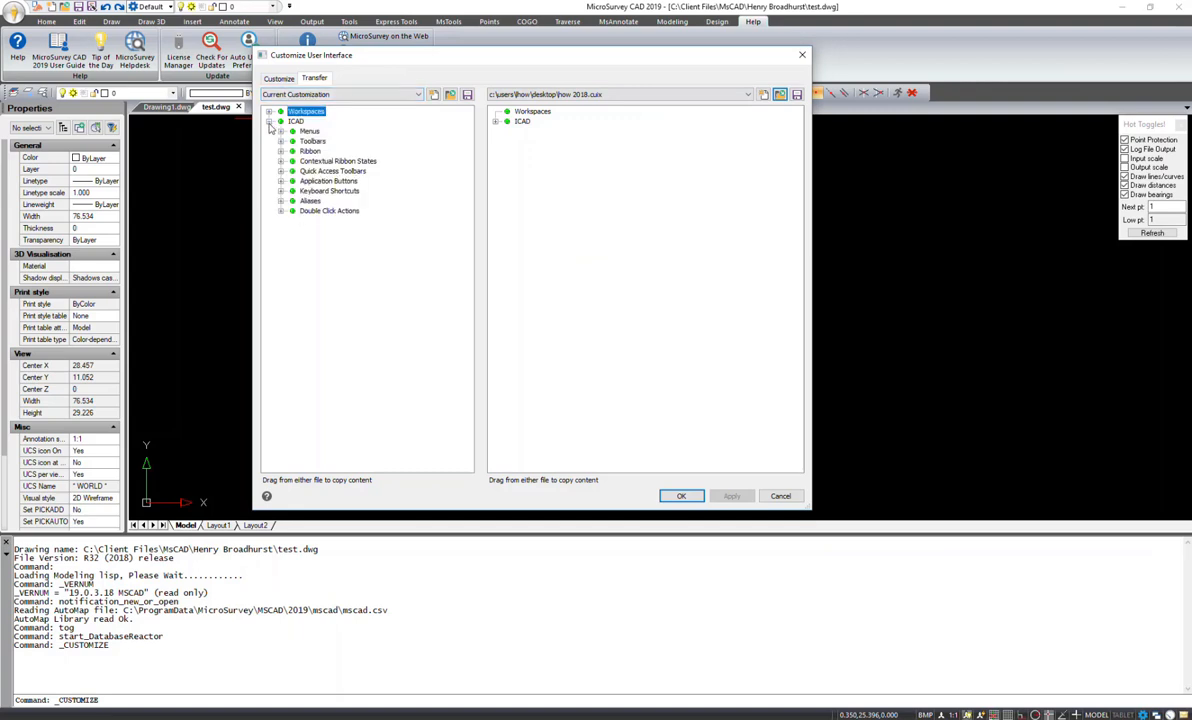
left_click(495, 122)
left_click(507, 201)
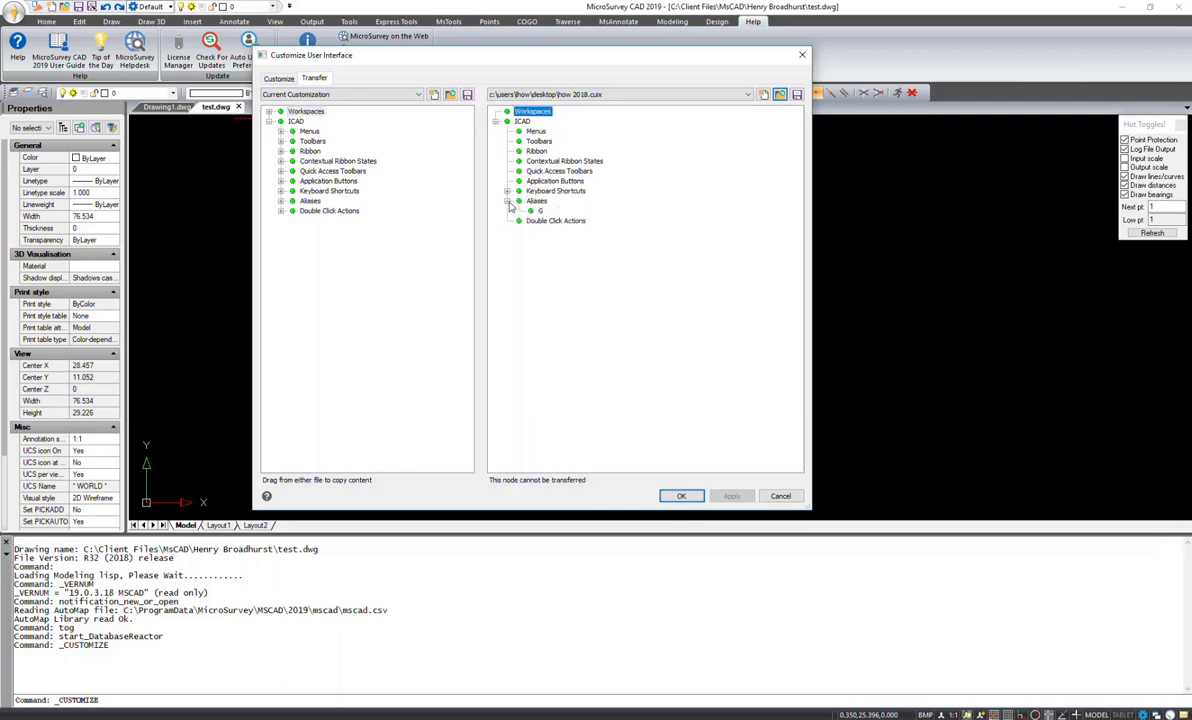
left_click(507, 191)
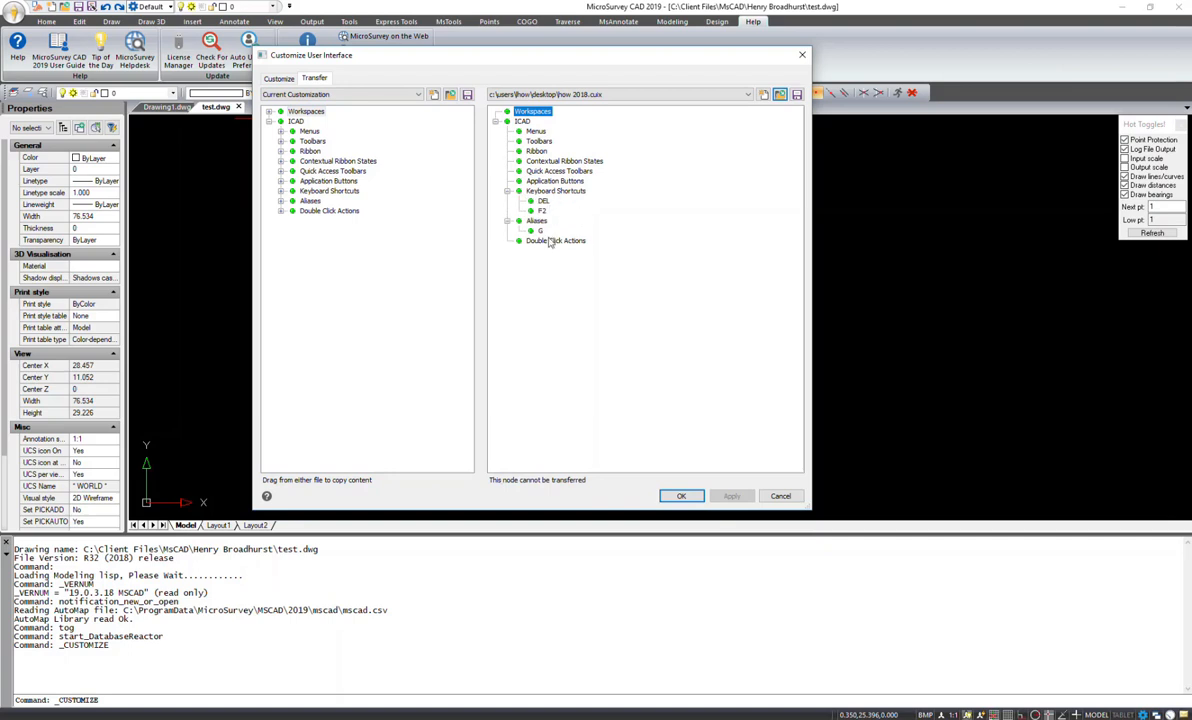
- Replace the G alias in the current customization by deleting it and copying in G from how 2018.cuix
left_click(282, 202)
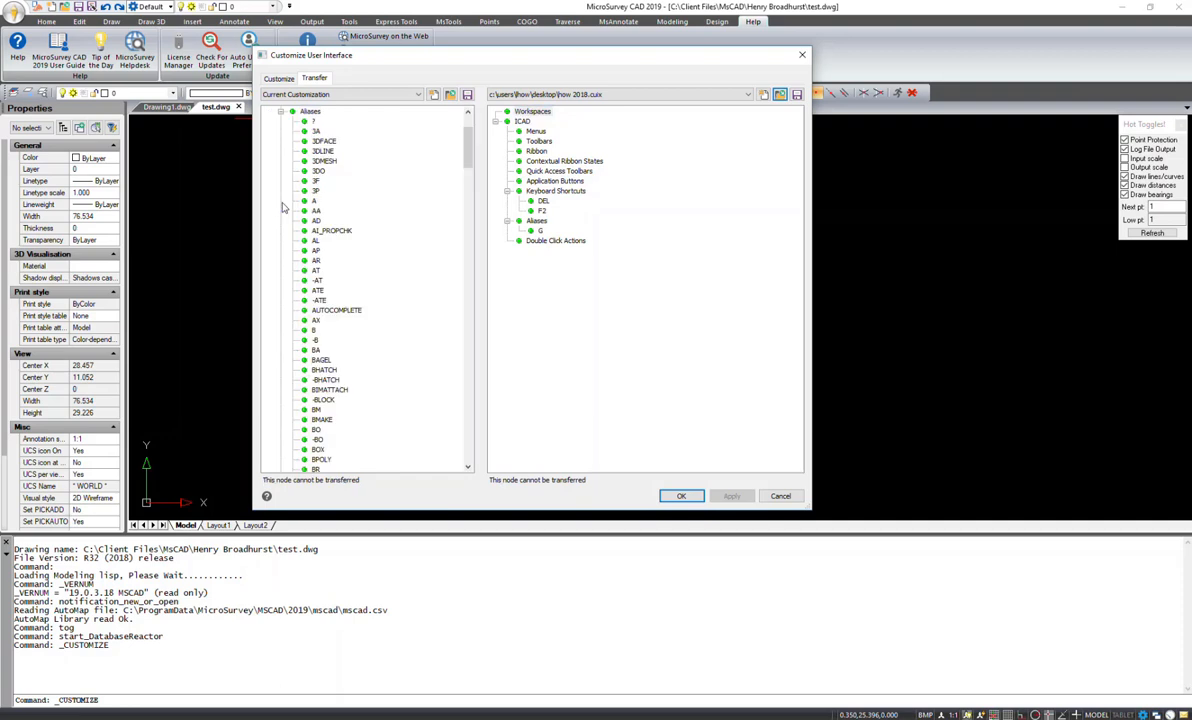
left_click(317, 341)
key("g")
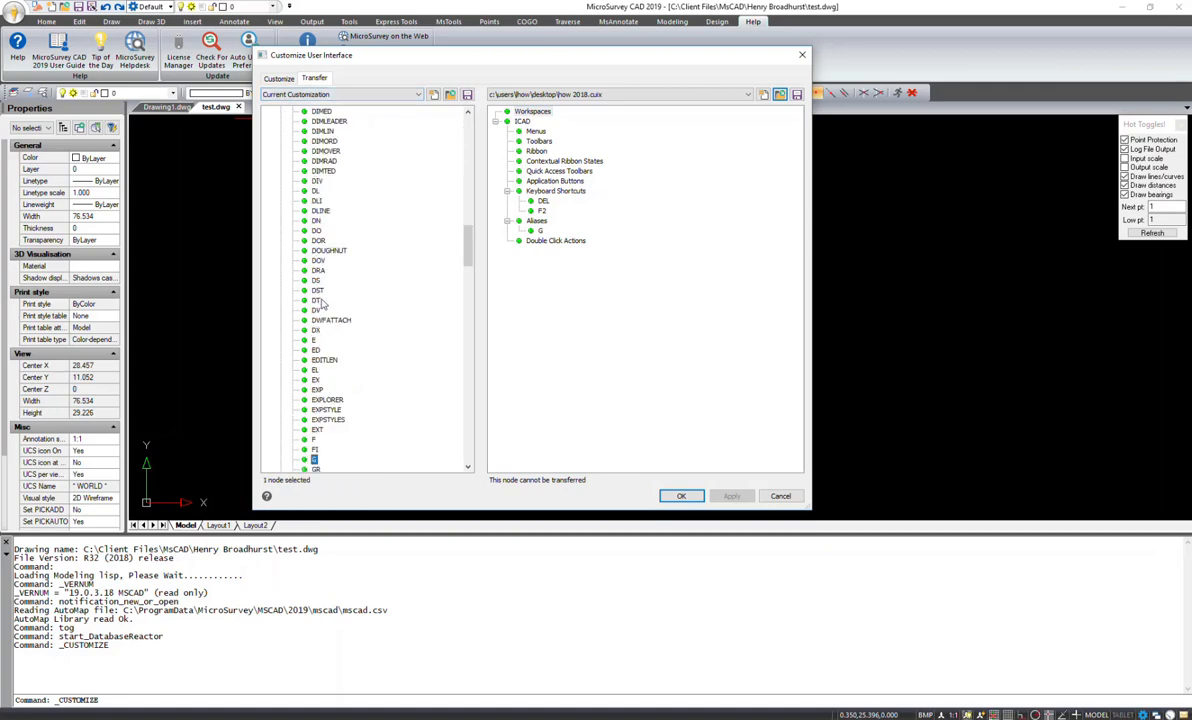
right_click(314, 461)
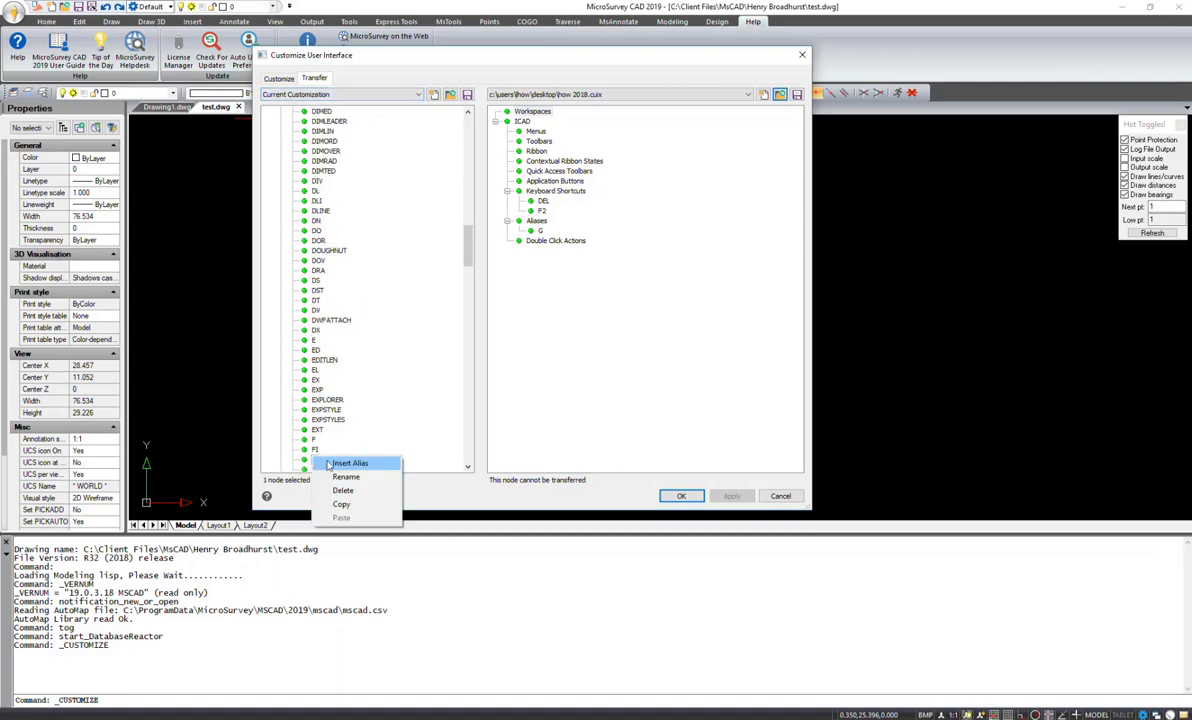
left_click(345, 491)
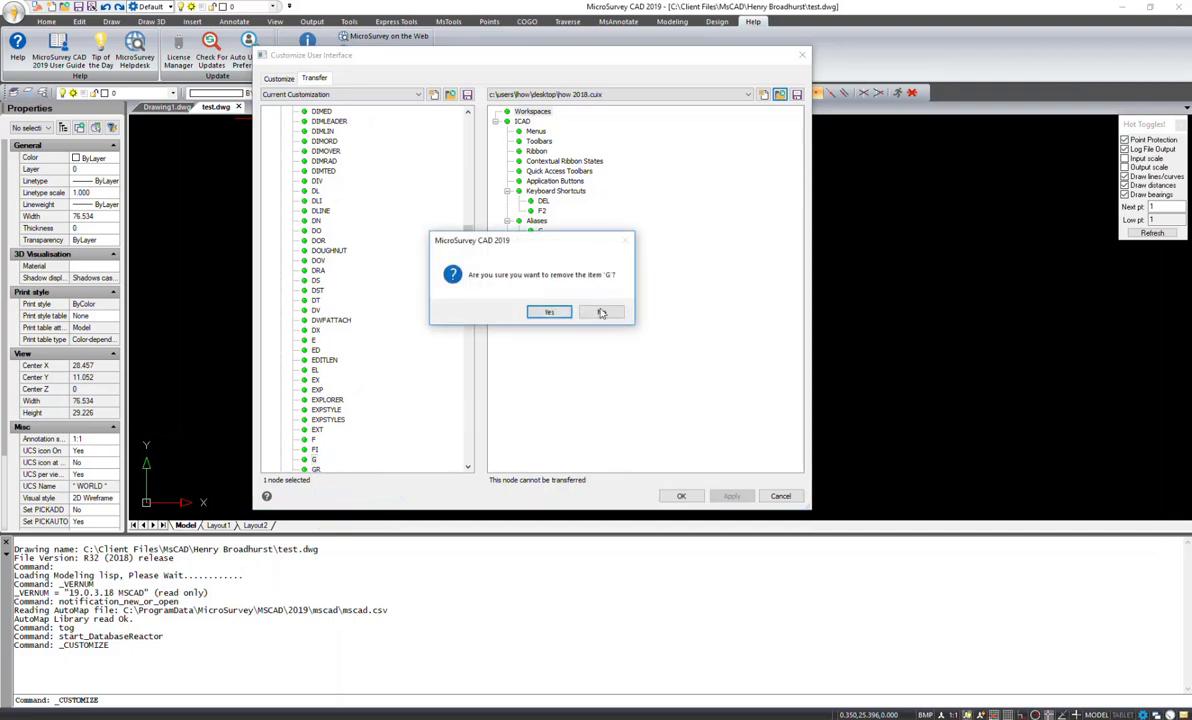
left_click(530, 293)
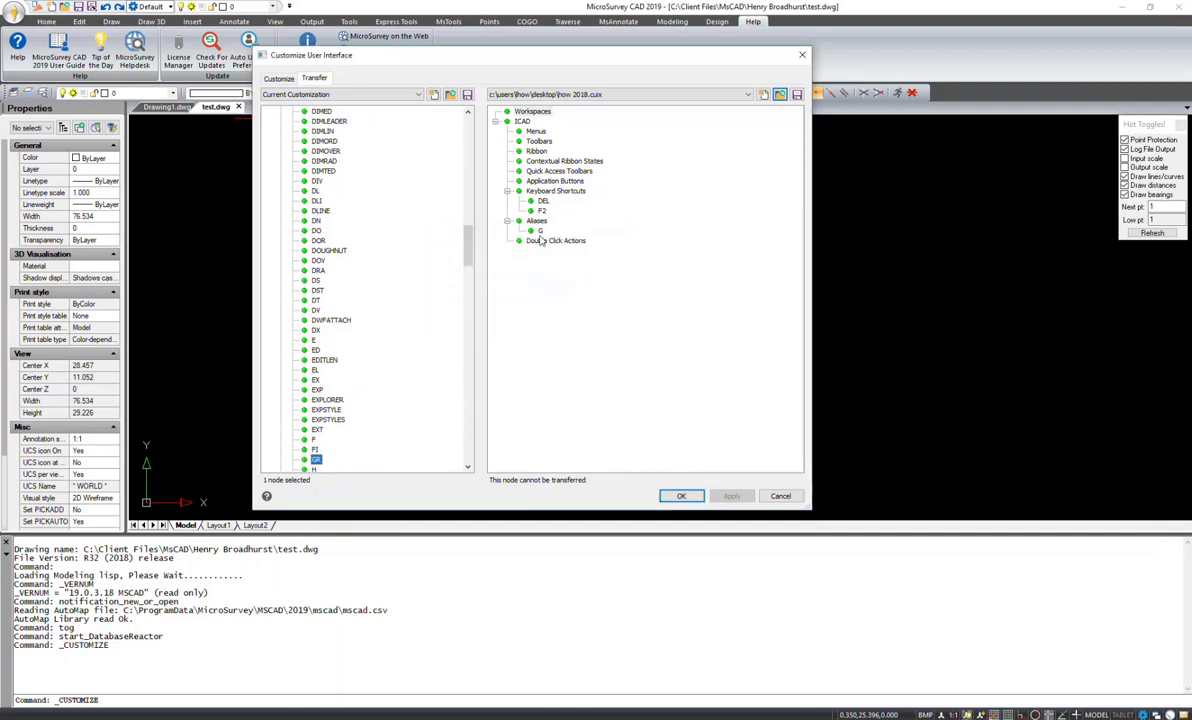
left_click_drag(541, 231, 322, 386)
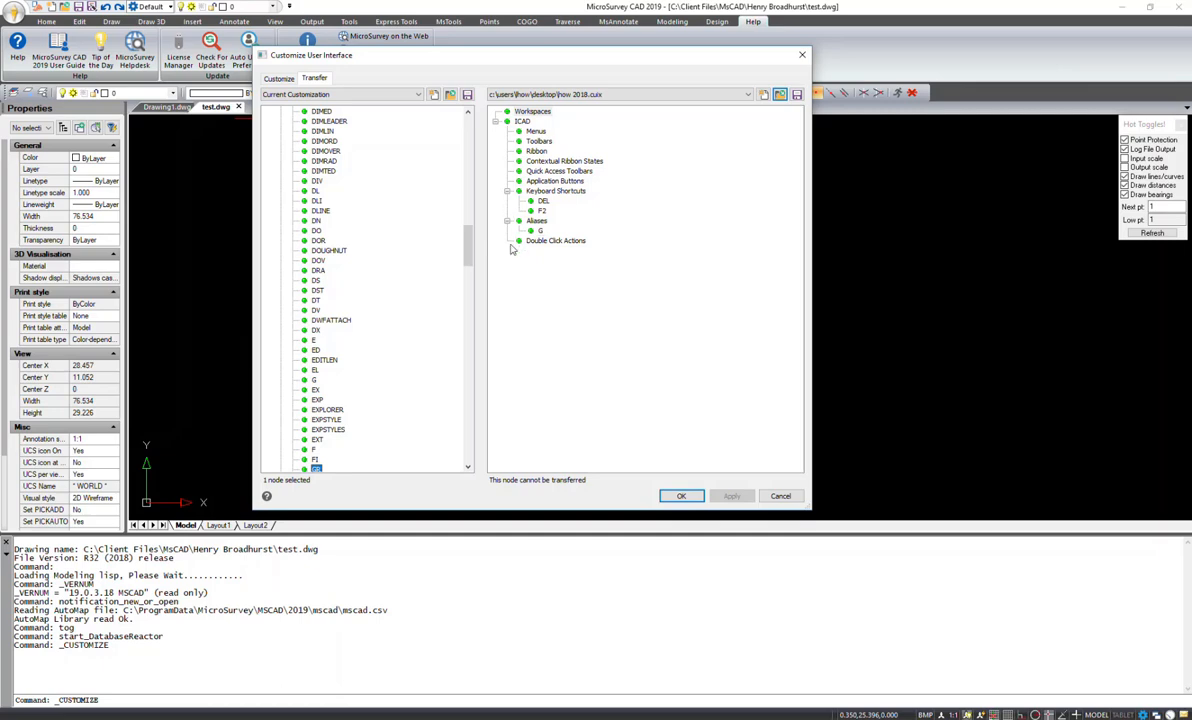
- Replace the F2 keyboard shortcut in the current customization by deleting it and copying in F2 from how 2018.cuix
left_click_drag(466, 238, 464, 115)
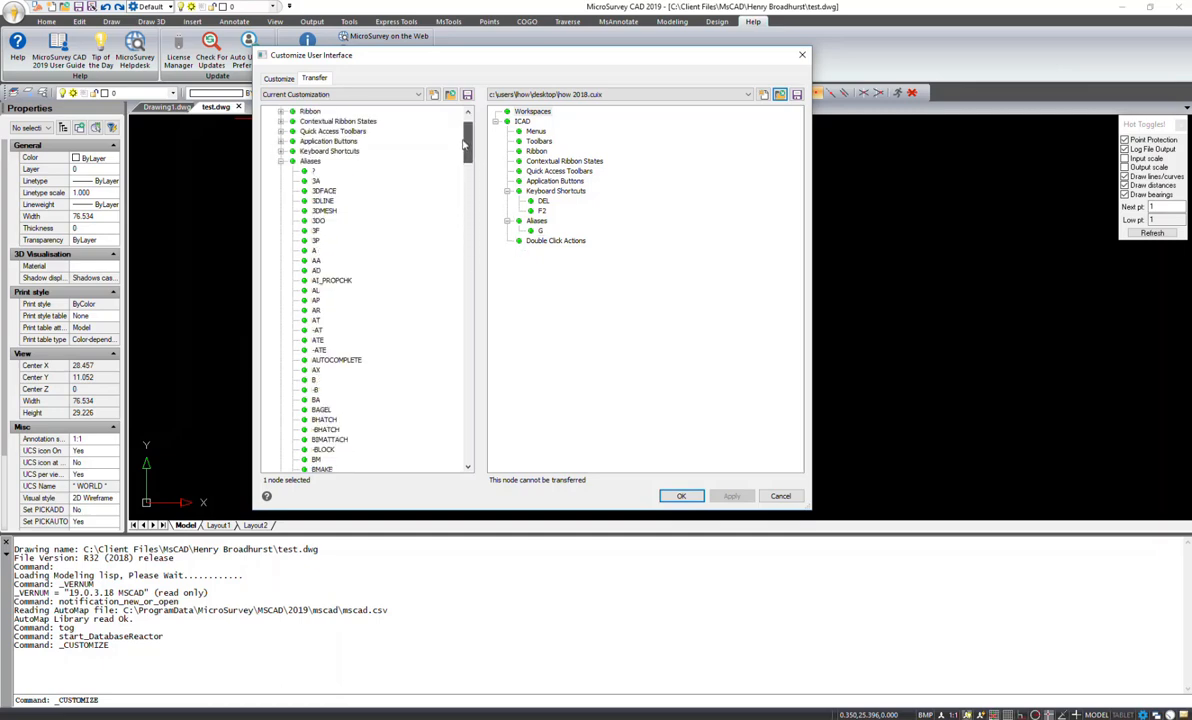
left_click(282, 201)
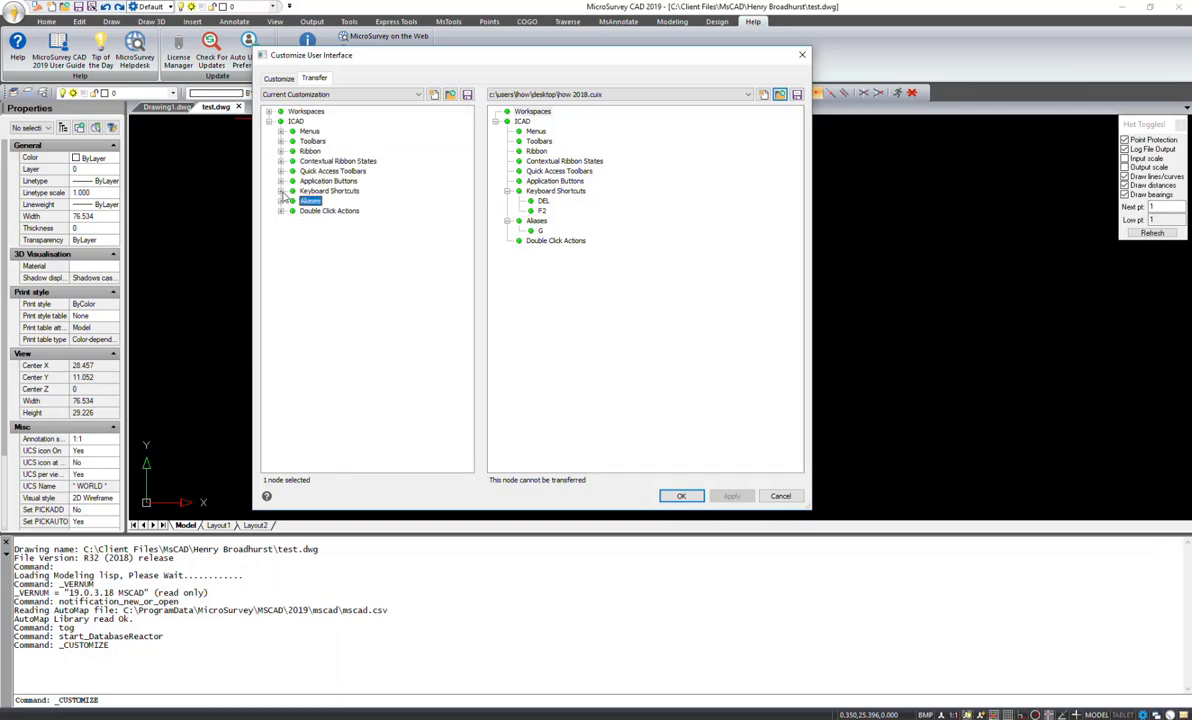
left_click(281, 191)
left_click_drag(465, 168, 472, 177)
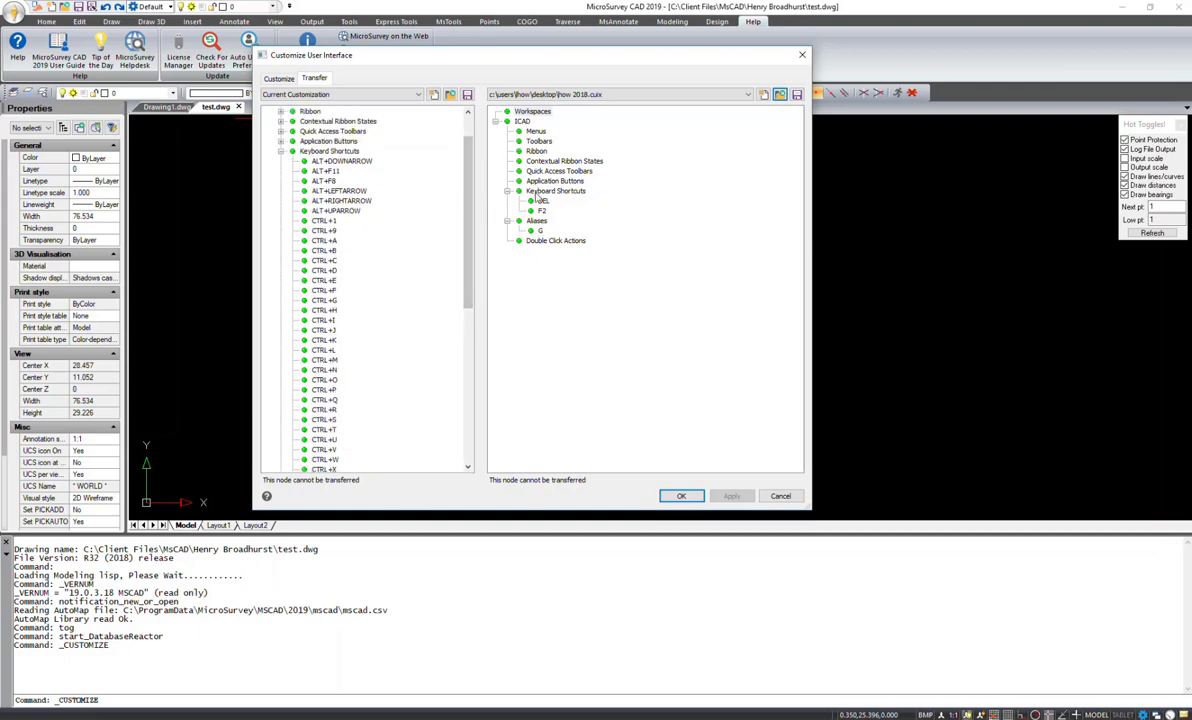
left_click_drag(472, 171, 466, 325)
left_click(316, 231)
right_click(318, 231)
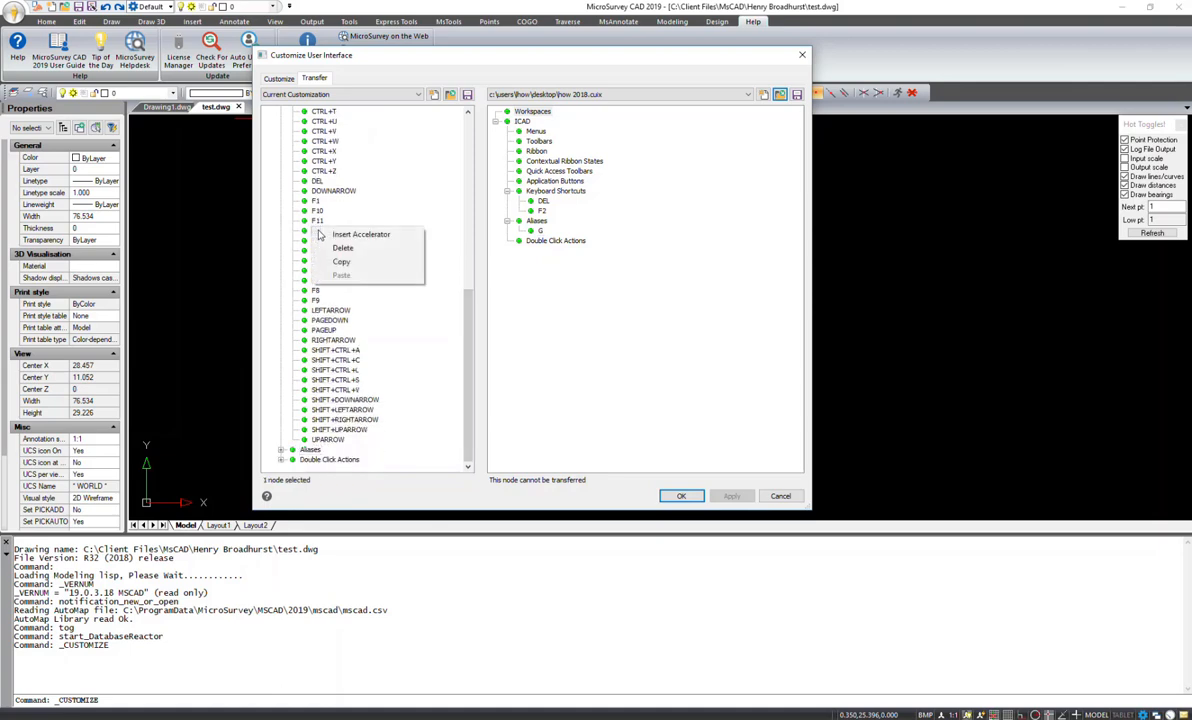
left_click(350, 248)
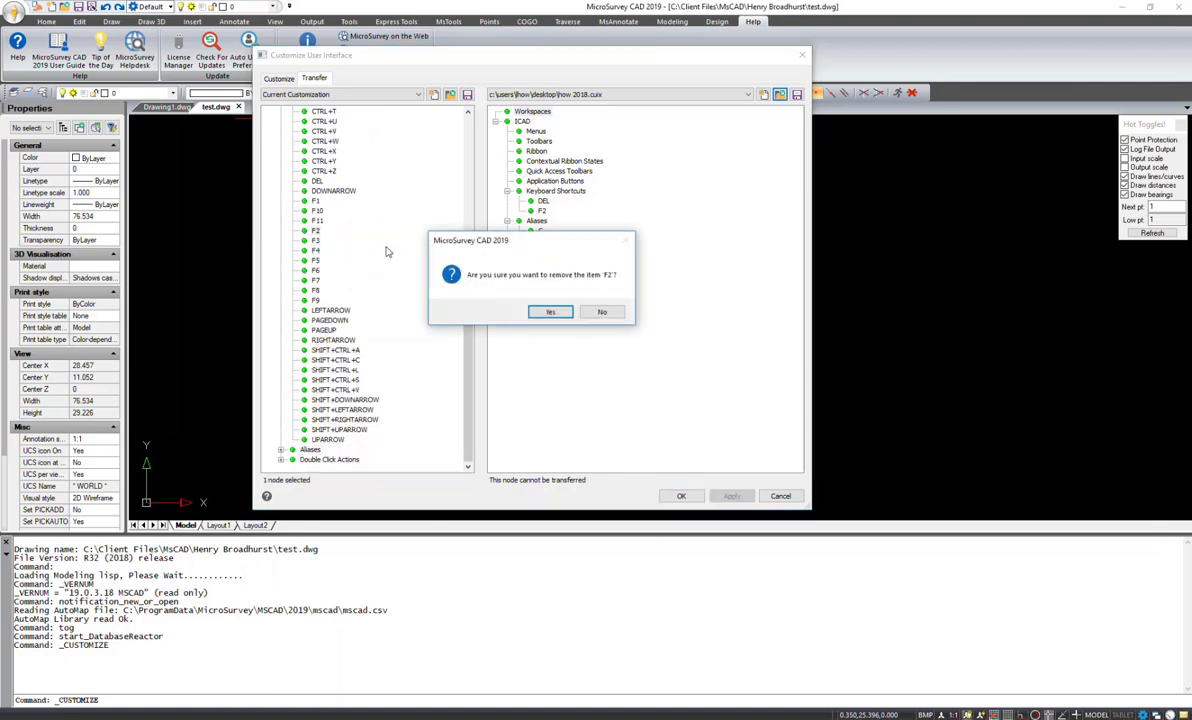
left_click(551, 312)
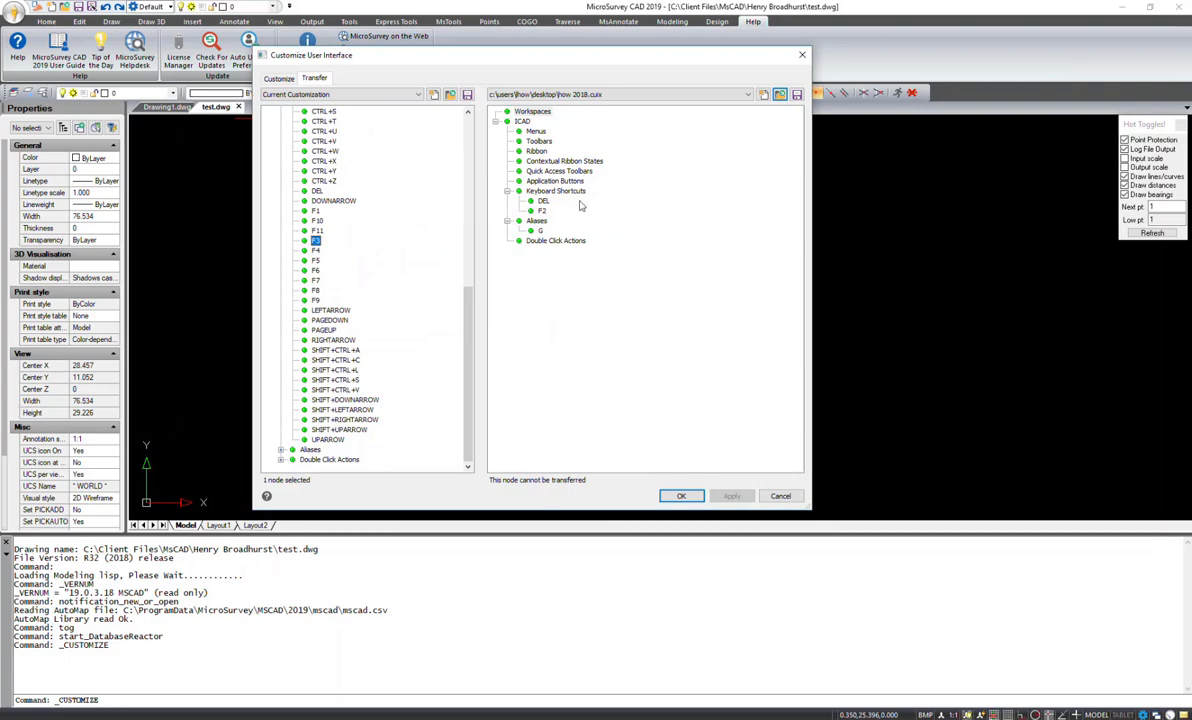
left_click_drag(542, 211, 340, 247)
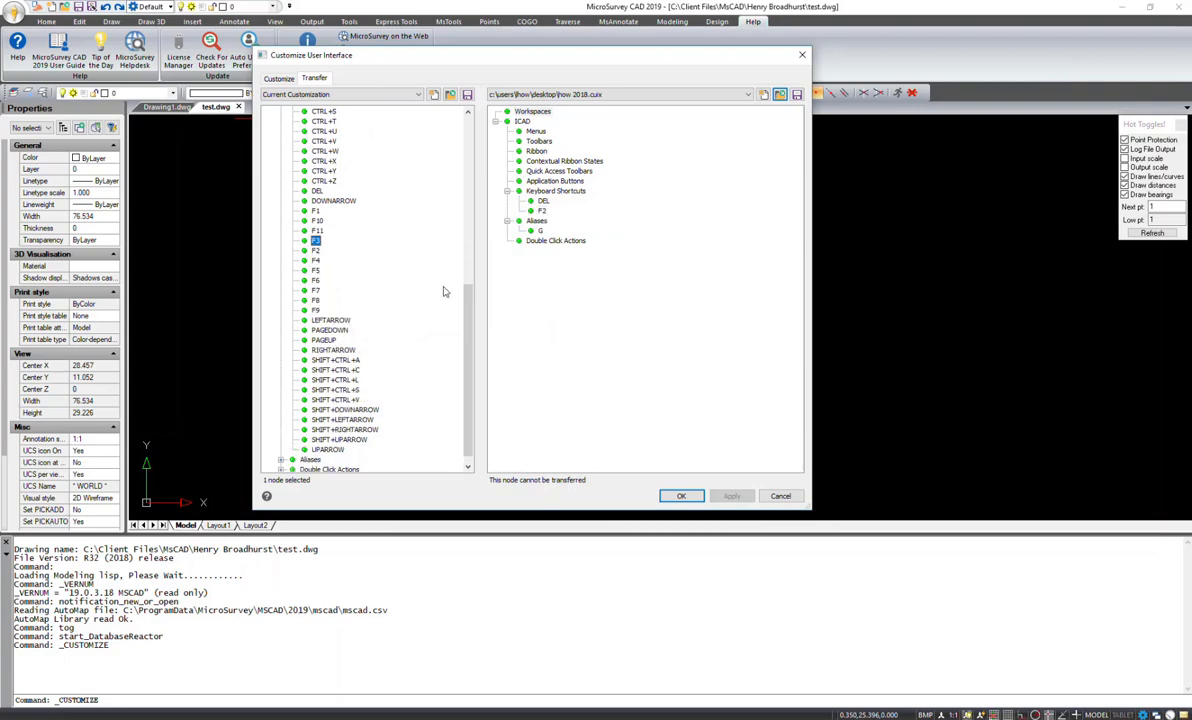
- Delete the DEL keyboard shortcut from the current customization and copy in the DEL shortcut from how 2018.cuix
left_click_drag(468, 304, 468, 258)
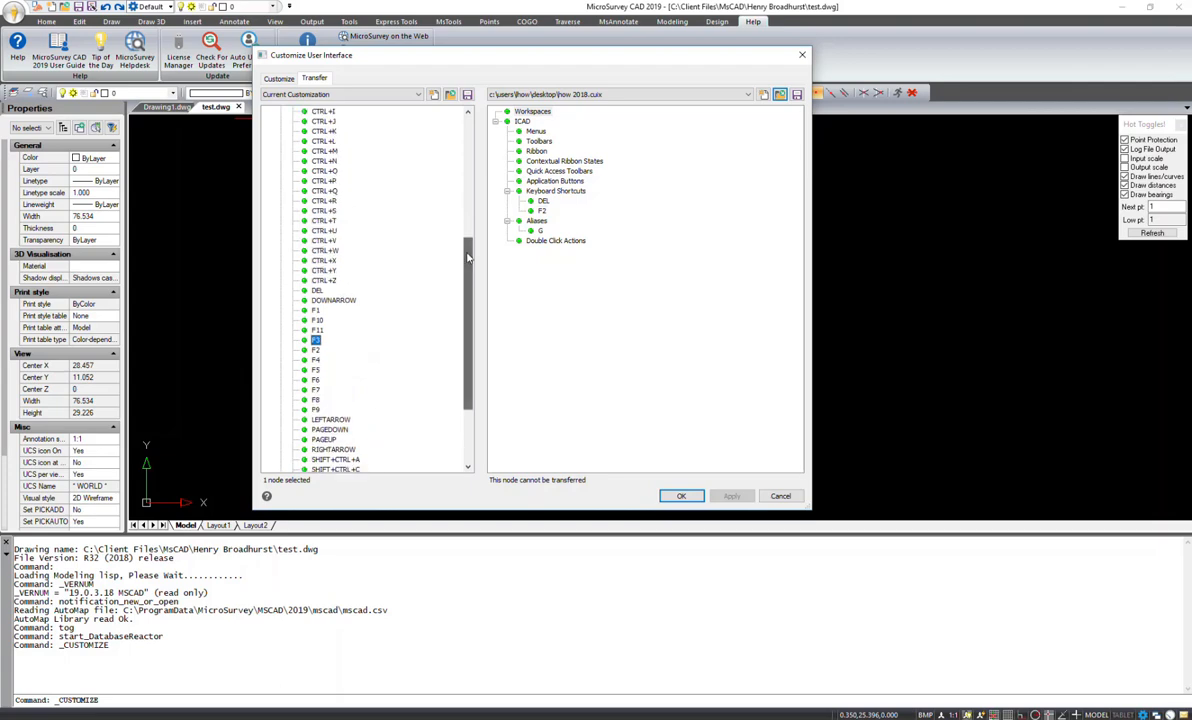
left_click(318, 181)
key("d")
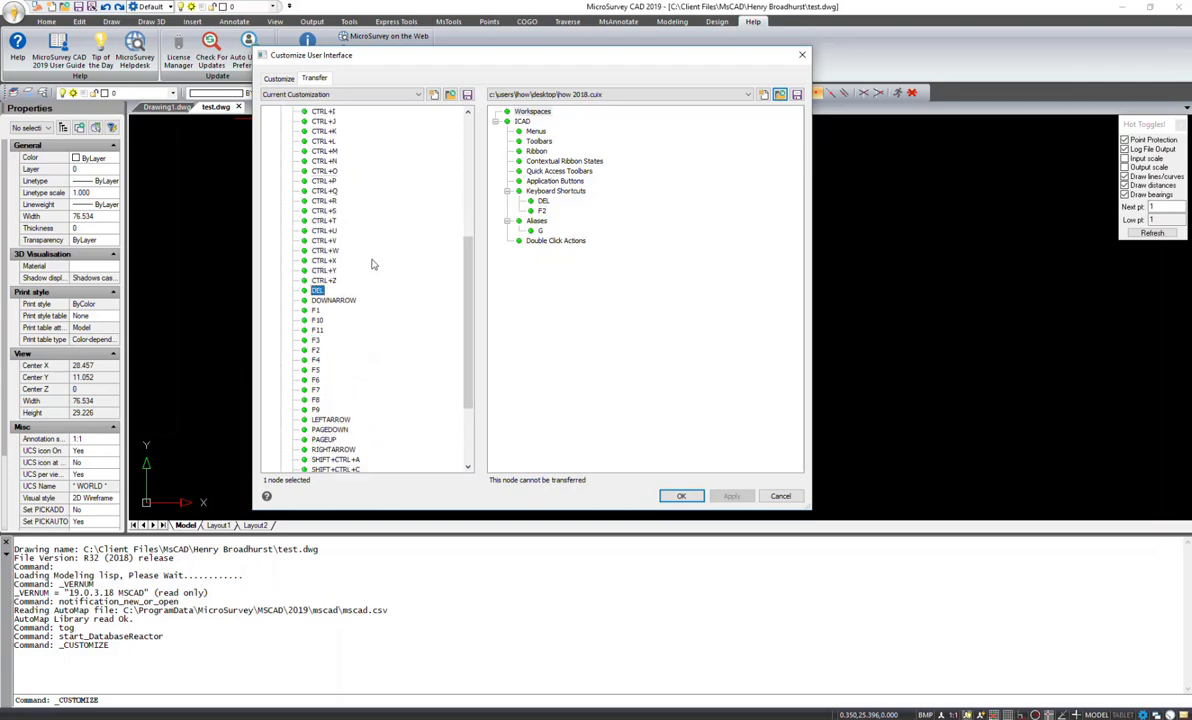
right_click(313, 289)
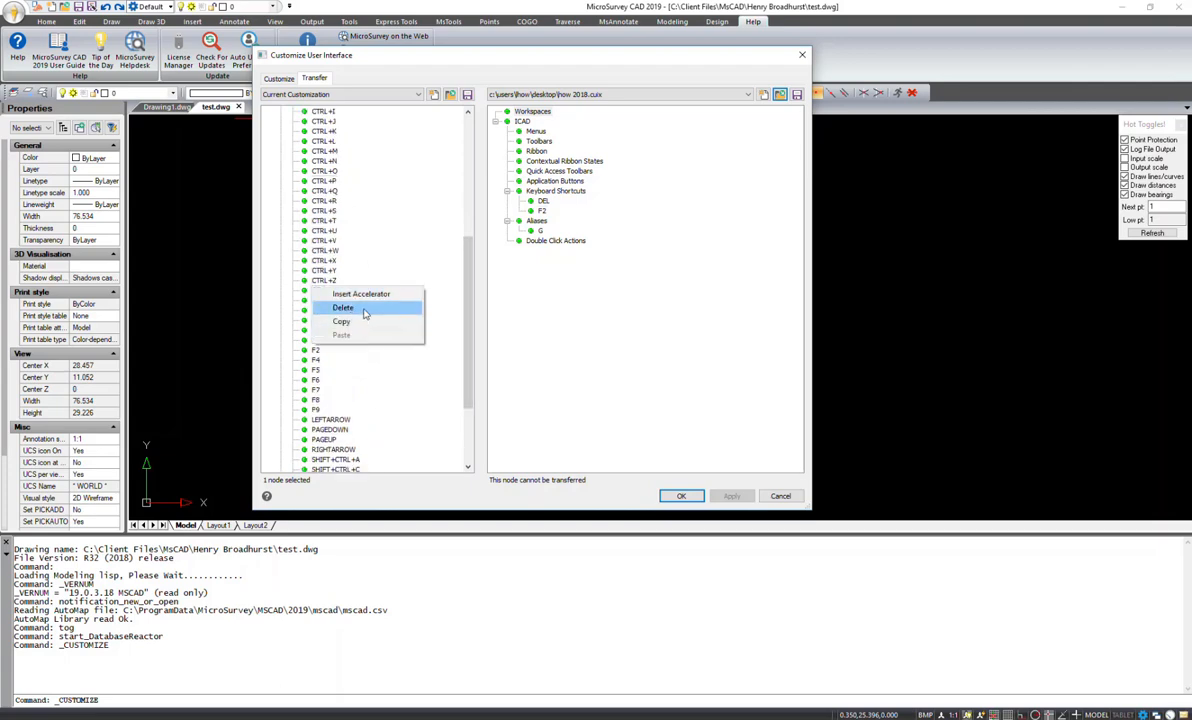
left_click(363, 308)
left_click(522, 293)
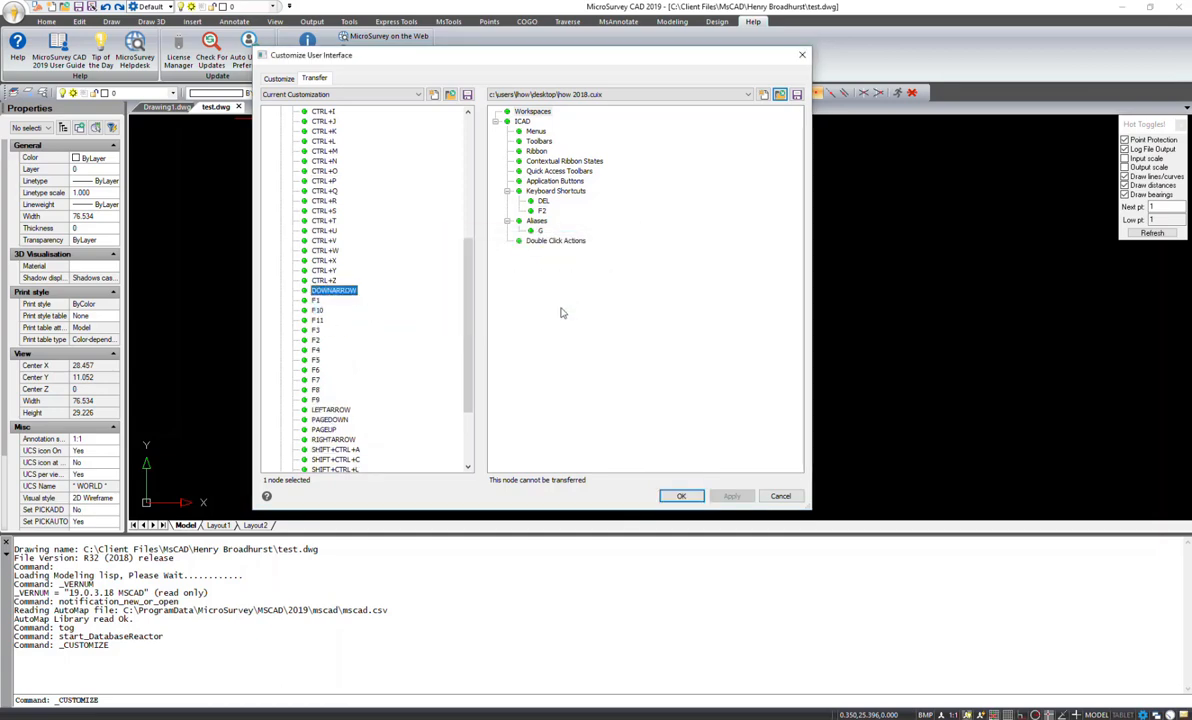
left_click_drag(334, 291, 331, 299)
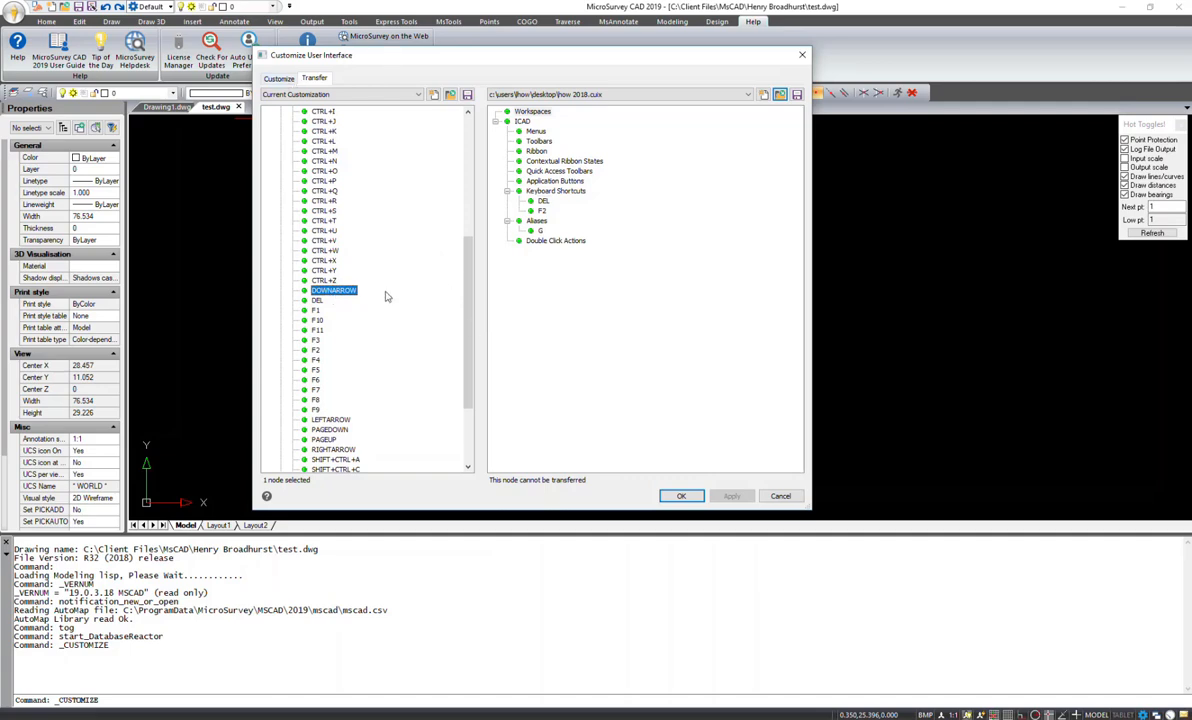
- Return to the main customization view and examine the properties of the G alias under the ICAD Aliases
left_click(281, 80)
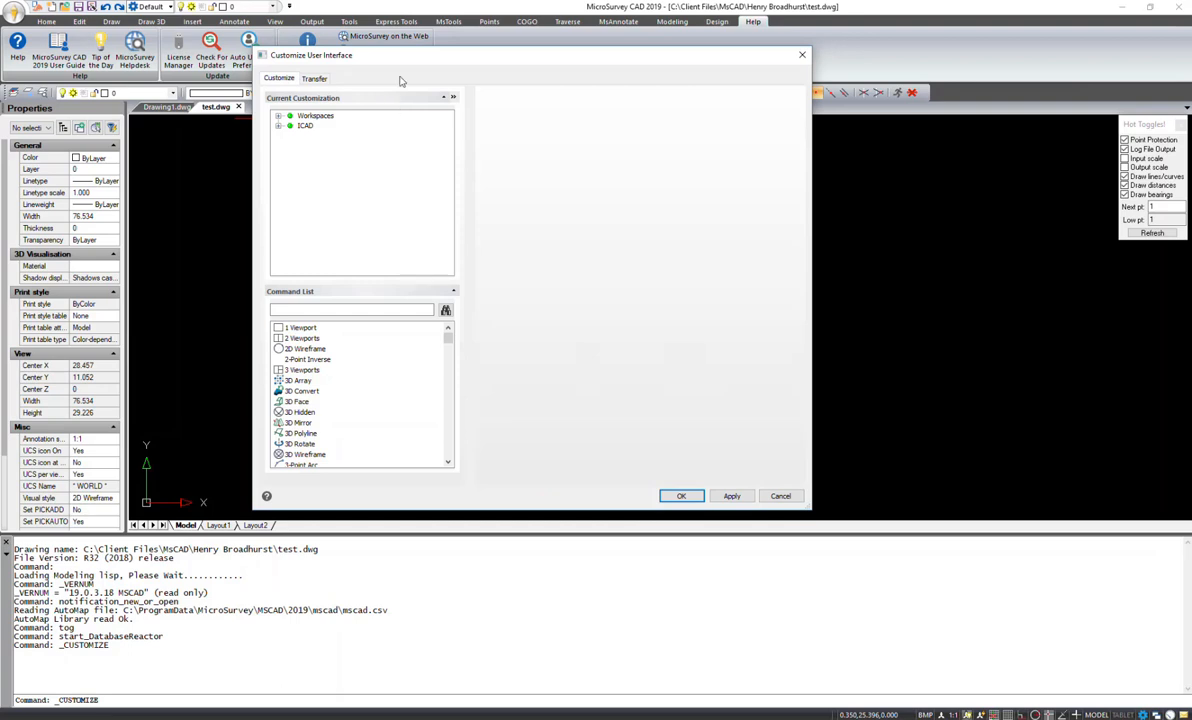
left_click(279, 126)
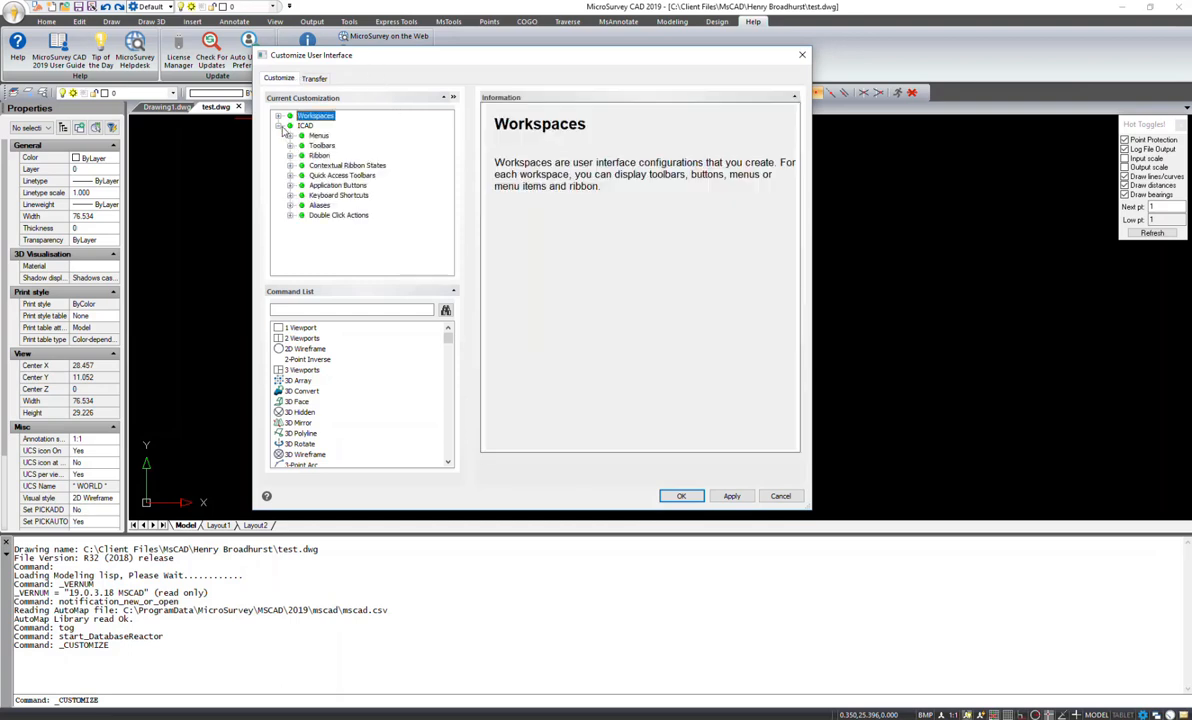
left_click(290, 205)
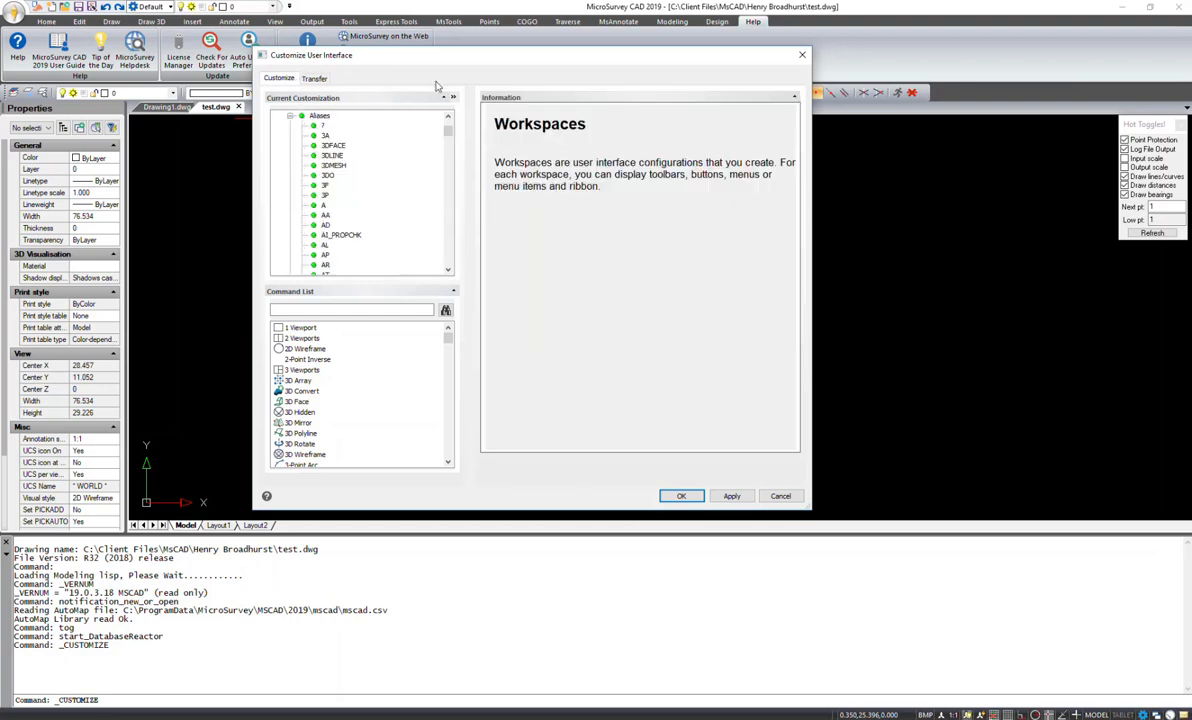
left_click(325, 225)
key("g")
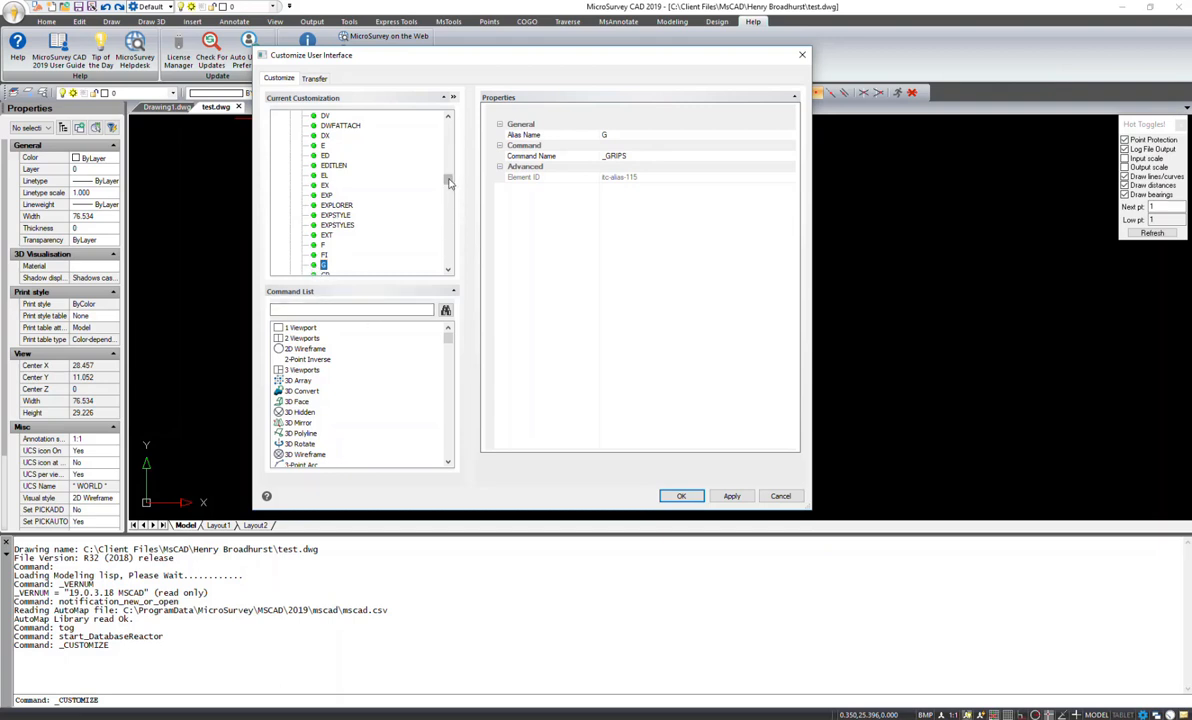
- Examine the properties of the F2 shortcut under the ICAD Keyboard Shortcuts in the current customization
left_click_drag(448, 179, 449, 118)
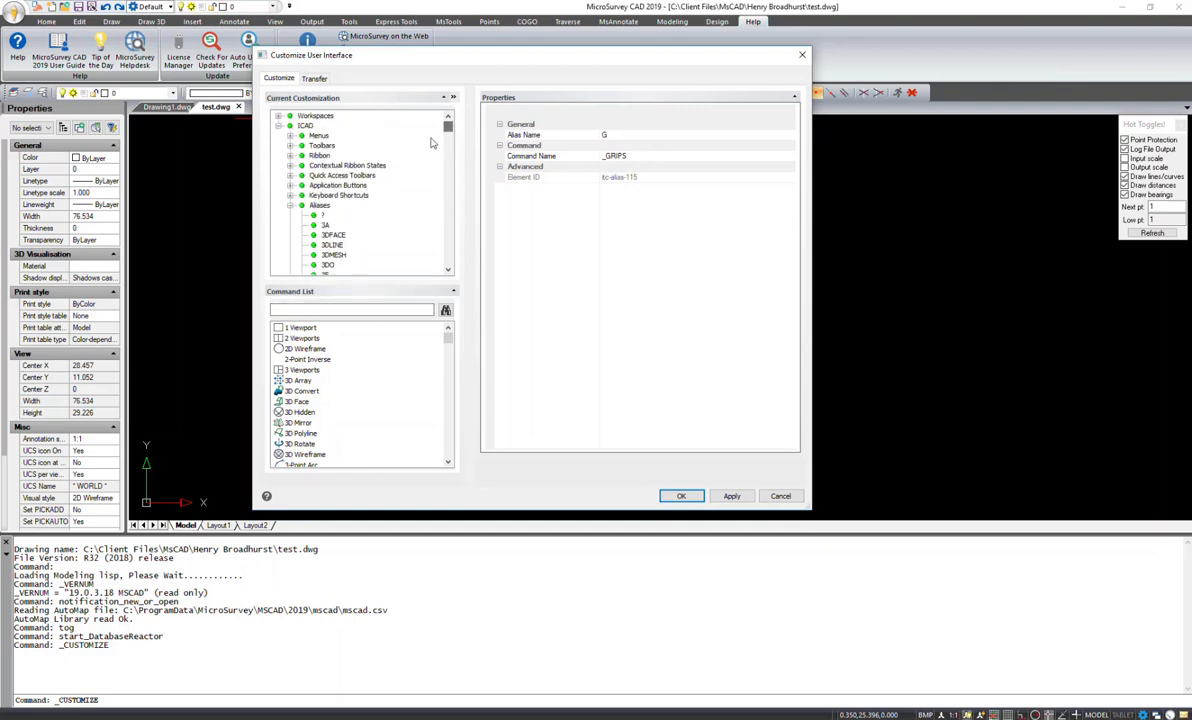
left_click(298, 204)
left_click(291, 196)
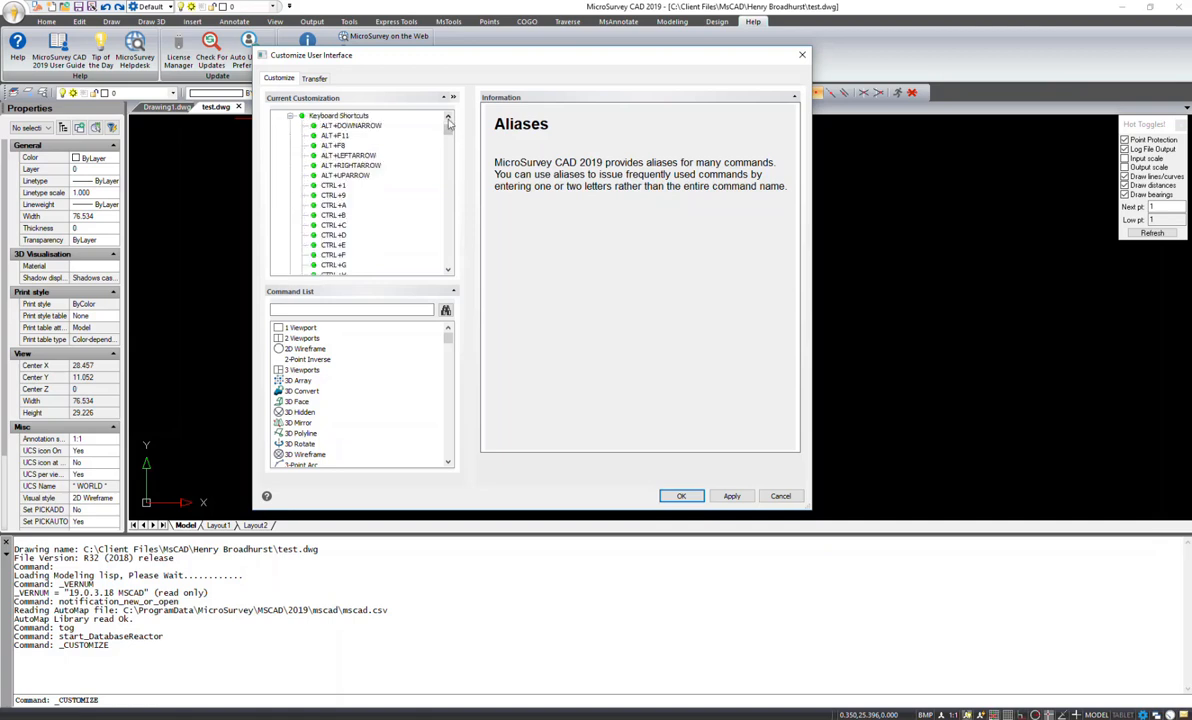
left_click_drag(446, 131, 445, 256)
scroll(340, 236, "down", 5)
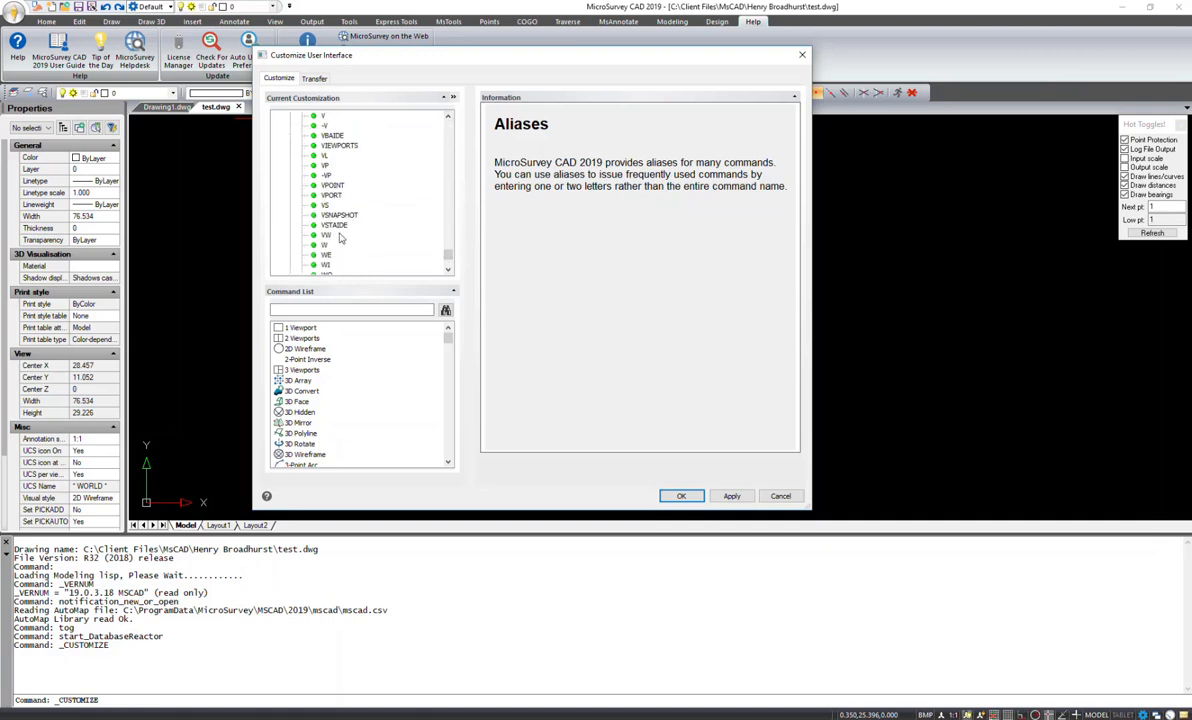
scroll(340, 236, "up", 10)
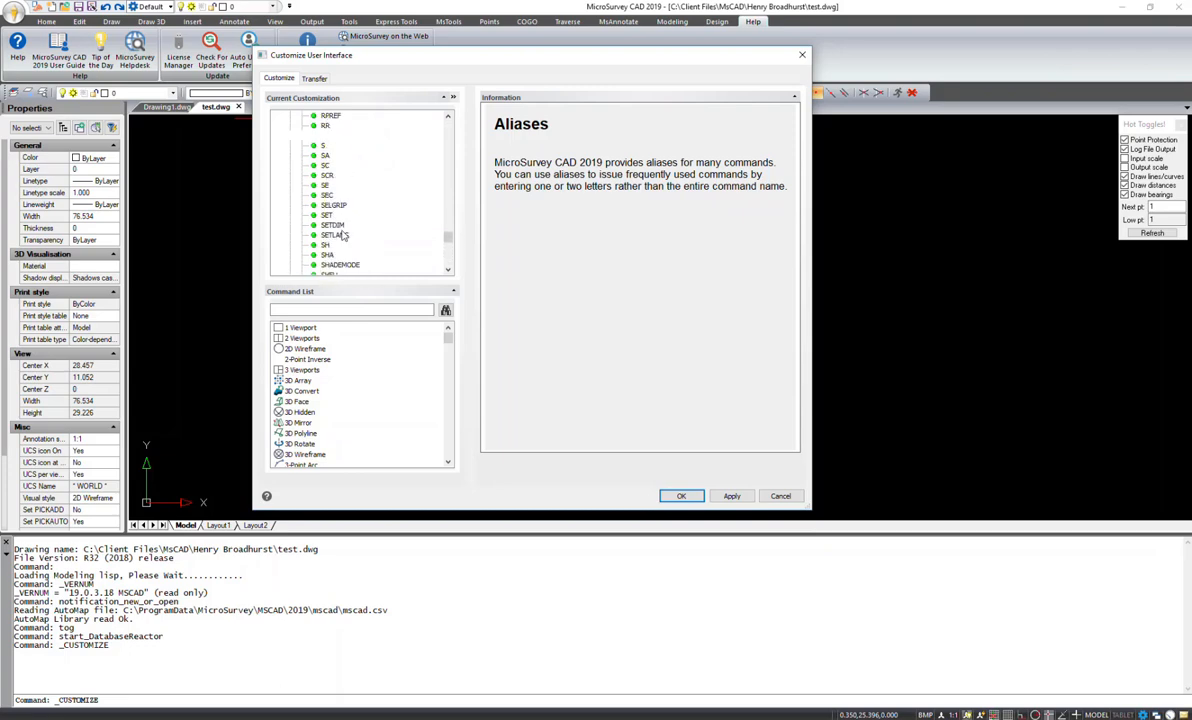
scroll(343, 232, "up", 10)
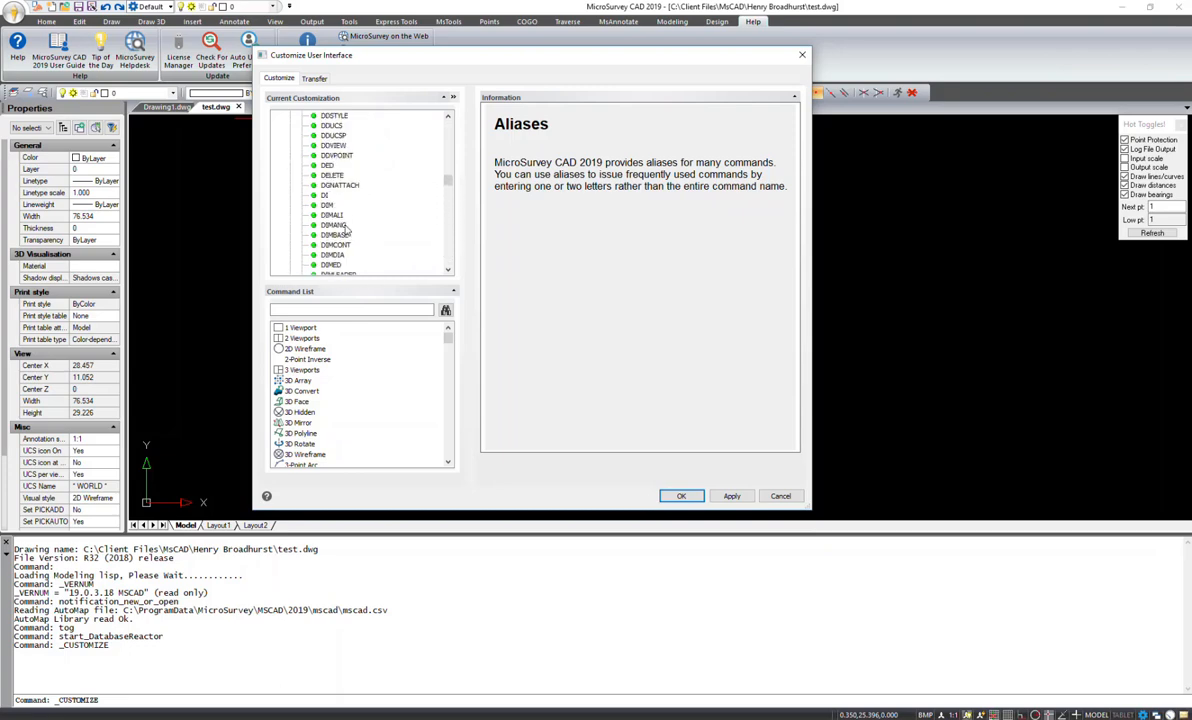
left_click_drag(450, 182, 449, 142)
left_click(325, 235)
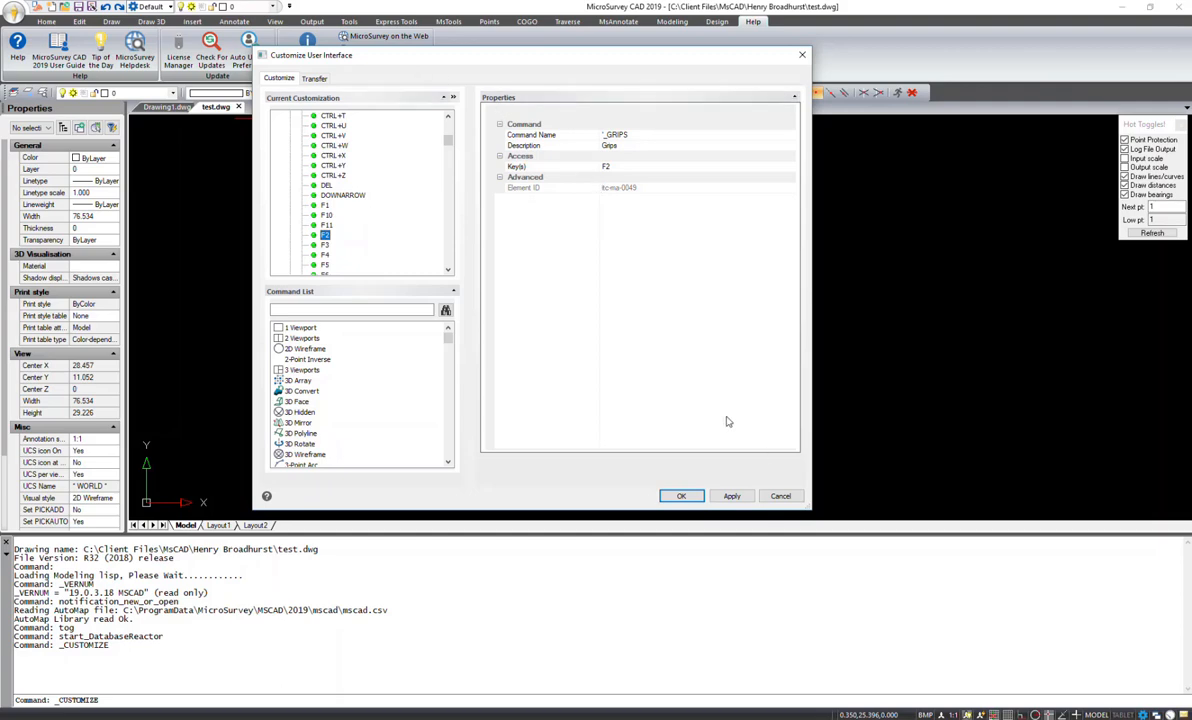
- Apply the customization changes and close the Customize User Interface dialog
left_click(733, 497)
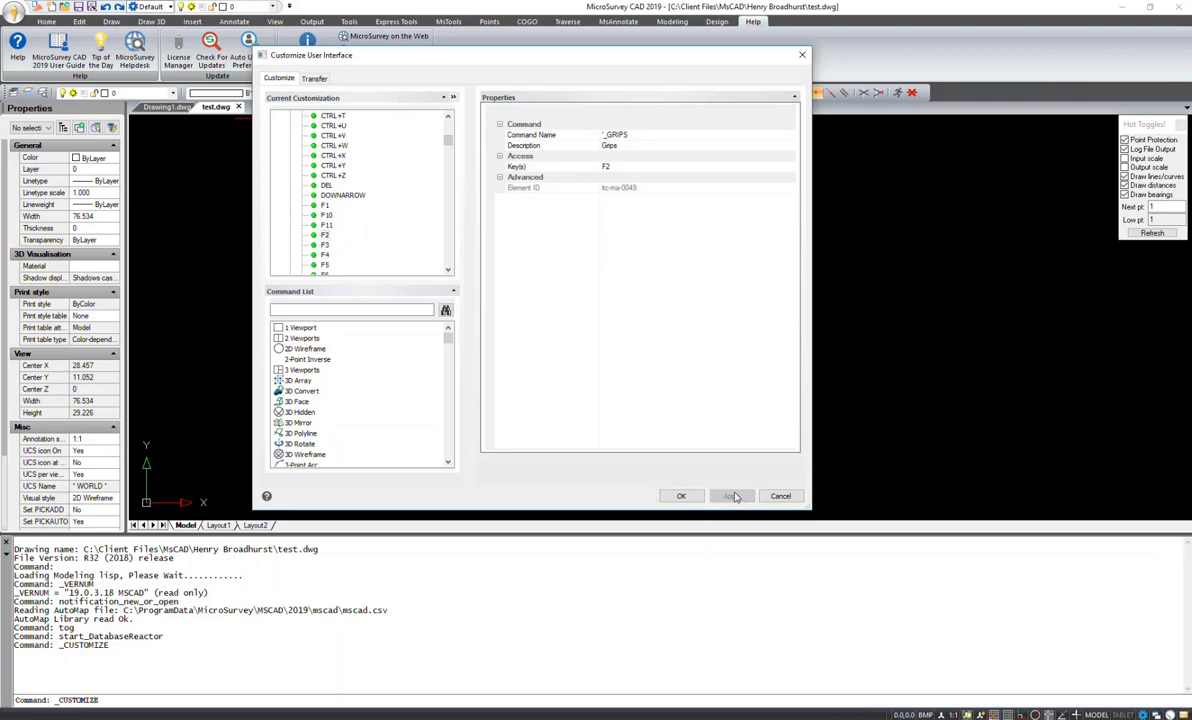
left_click(682, 497)
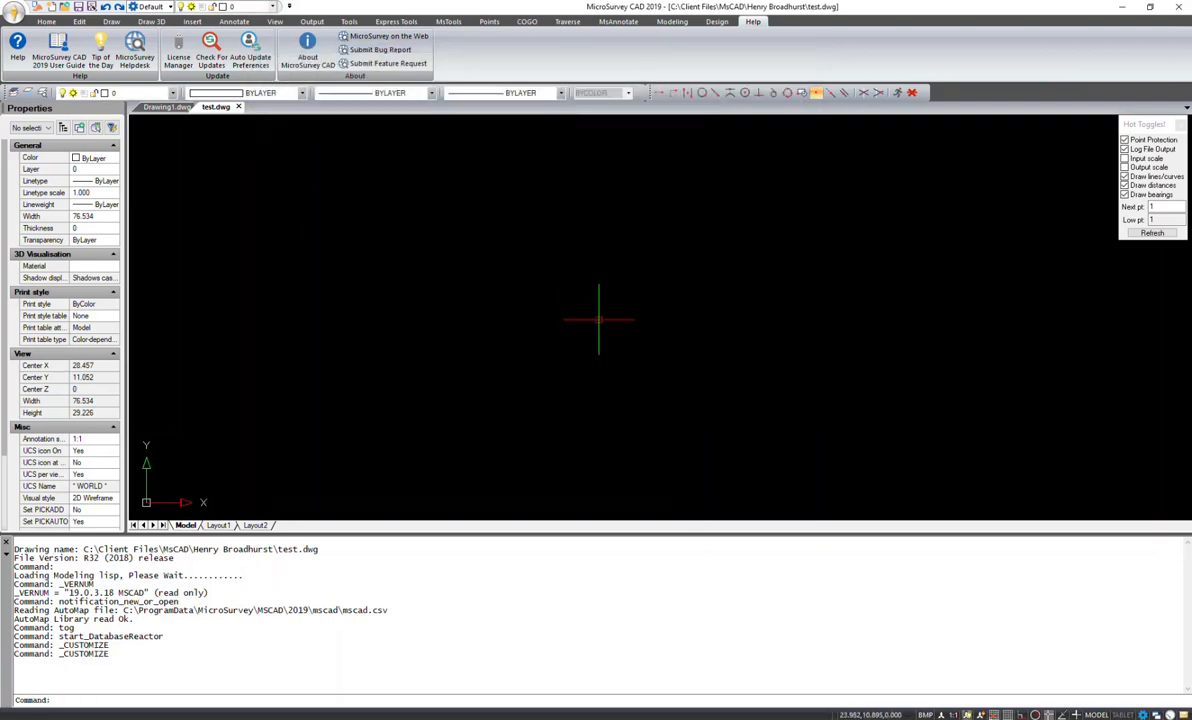